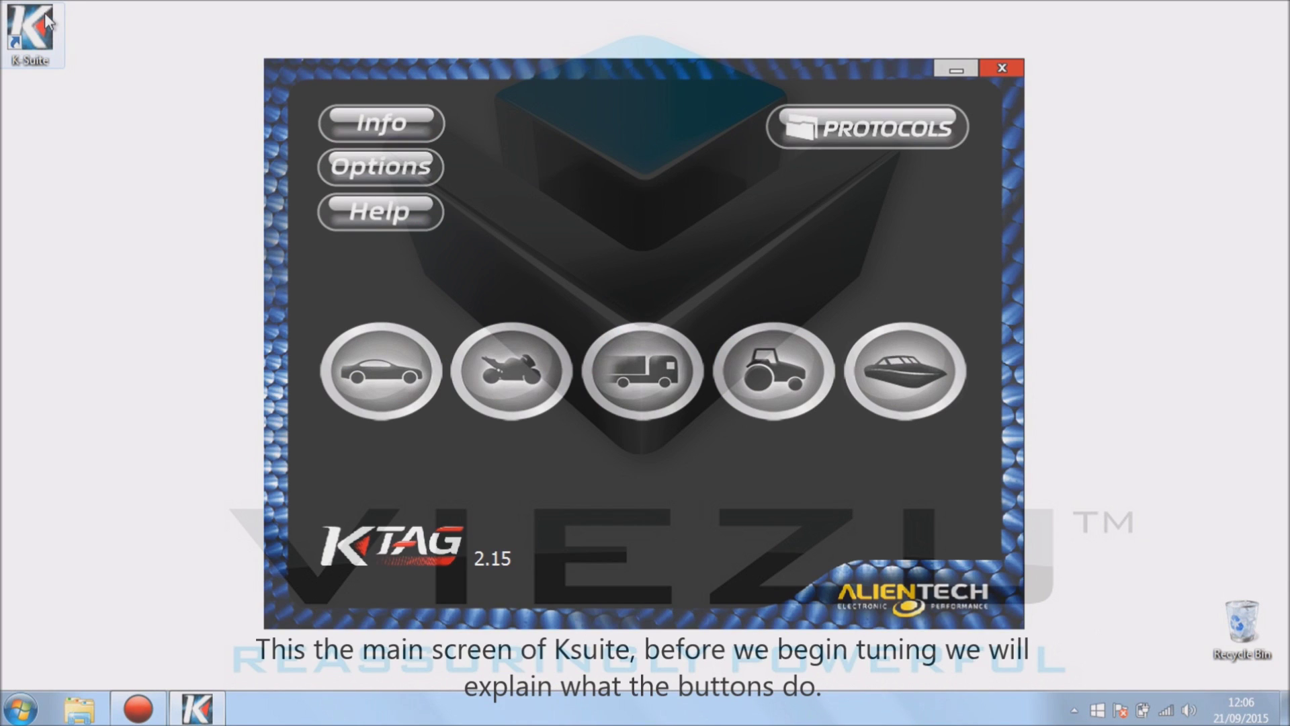
- Show the tool's device information and save its log as 'Log' on the Desktop
{"action": "left_click", "coordinate": [356, 122]}
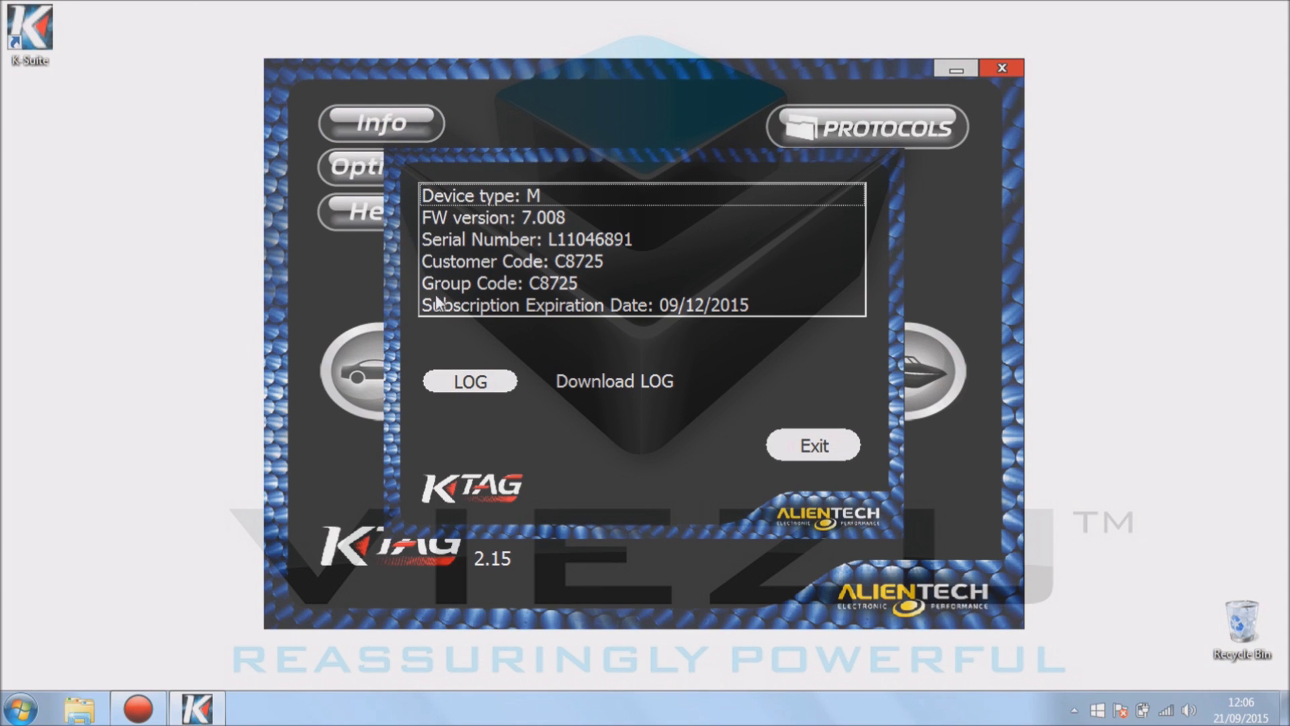
{"action": "left_click", "coordinate": [474, 381]}
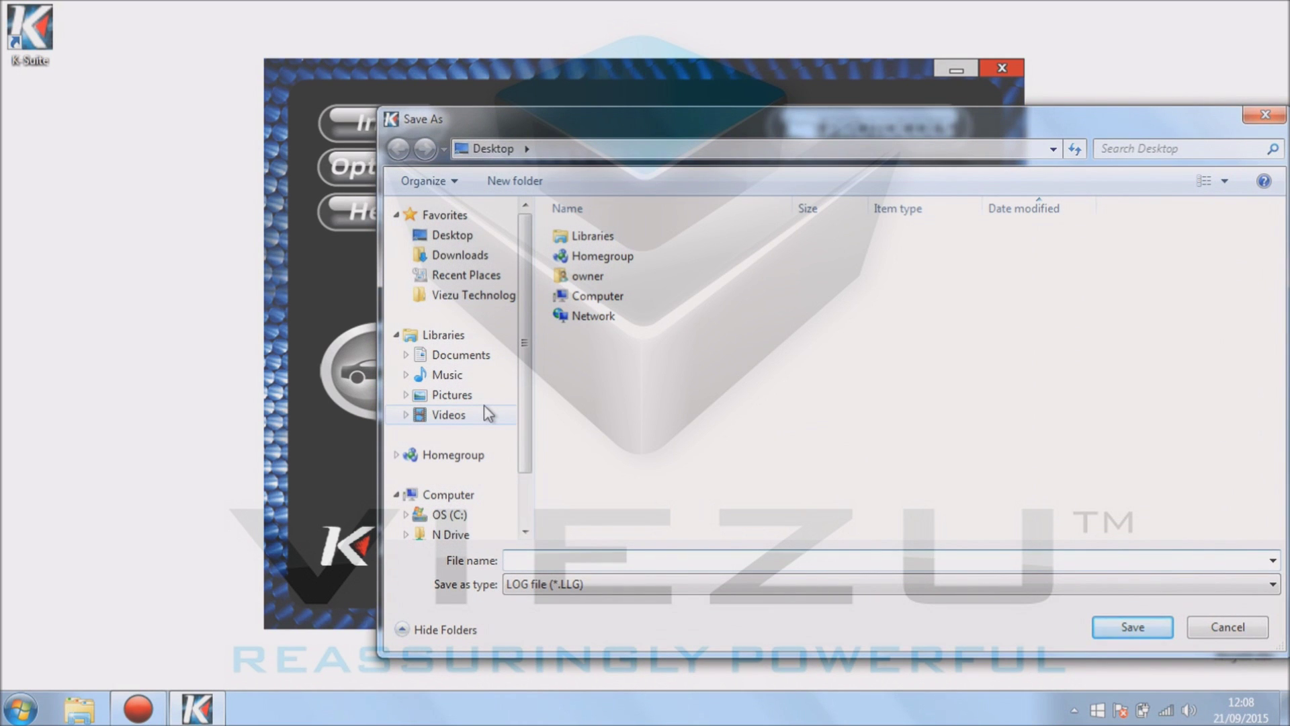
{"action": "type", "text": "Log"}
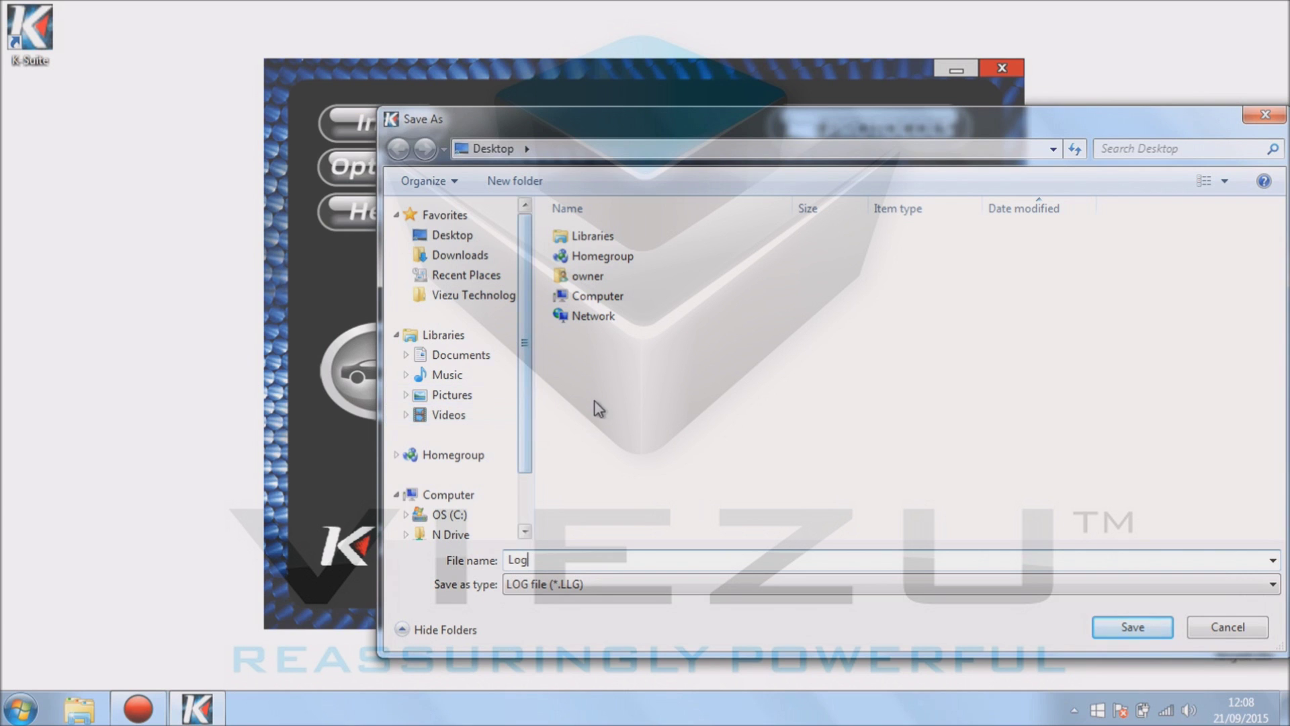
{"action": "left_click", "coordinate": [1118, 625]}
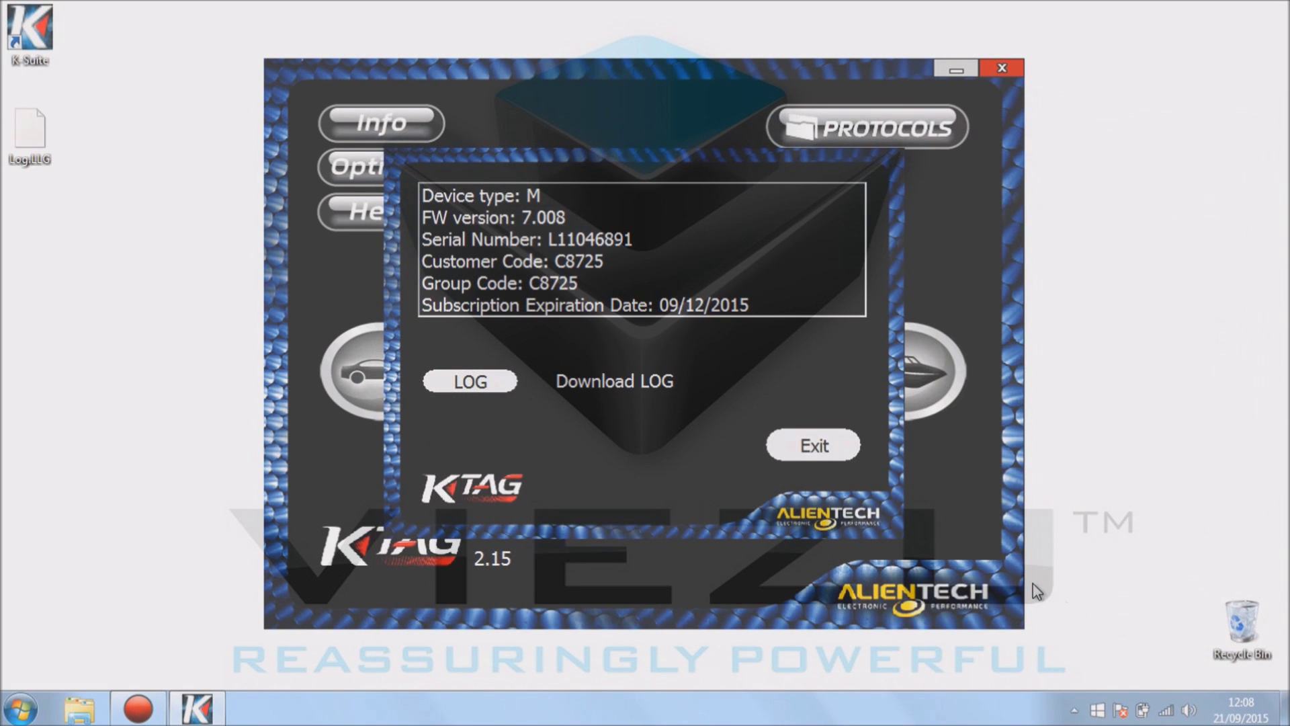
{"action": "left_click", "coordinate": [52, 147]}
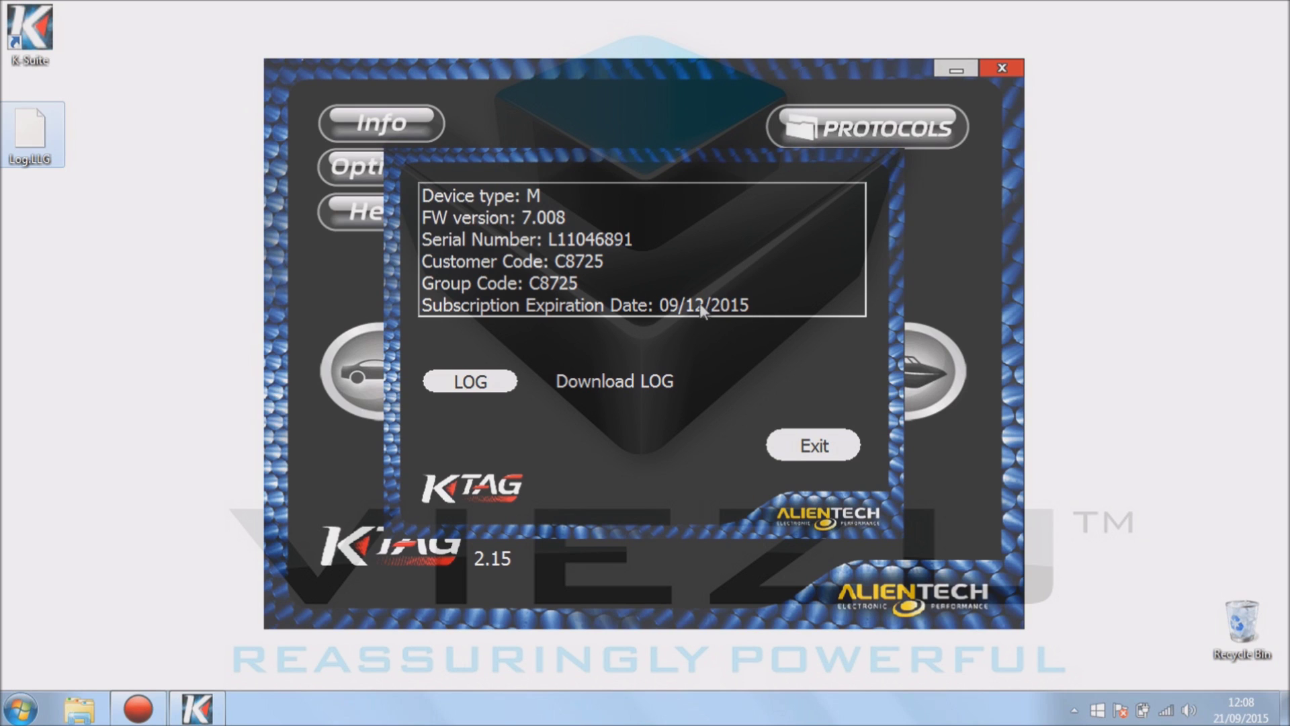
- Close device info and look up the Audi A3 (8V) 2000 16v TDI CRVC among available vehicles
{"action": "left_click", "coordinate": [794, 447]}
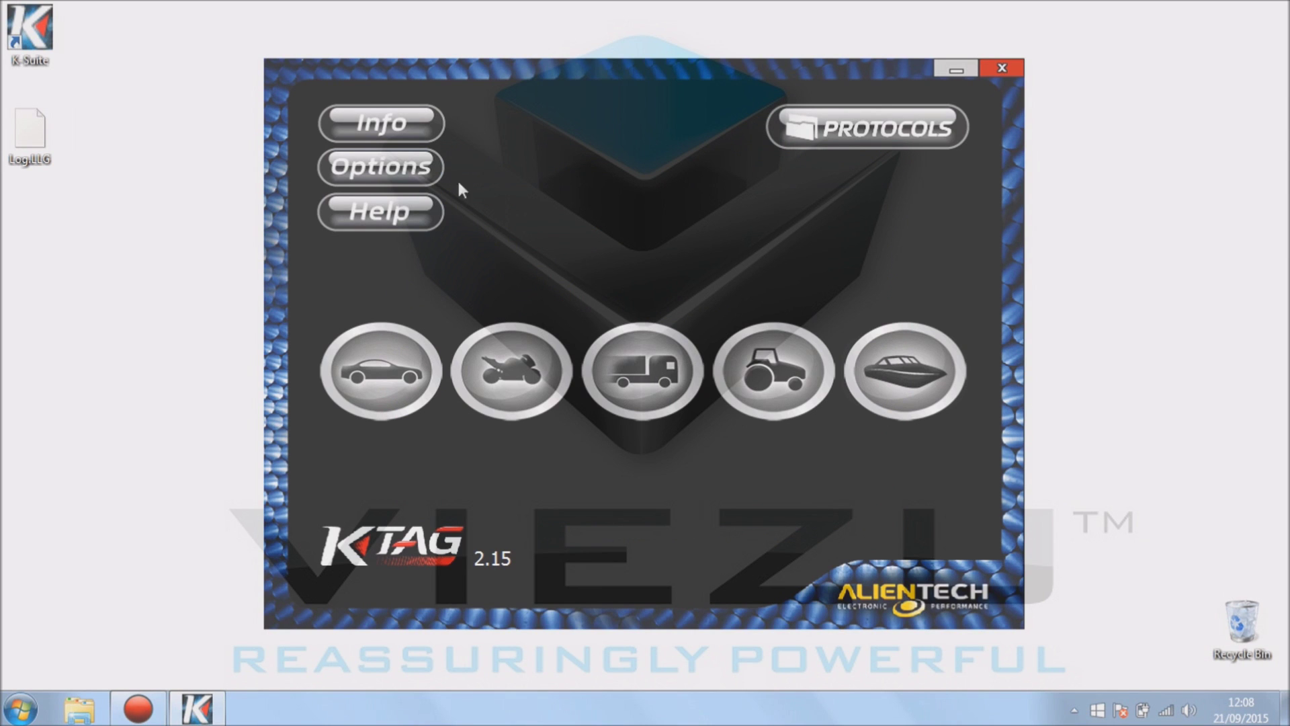
{"action": "left_click", "coordinate": [422, 164]}
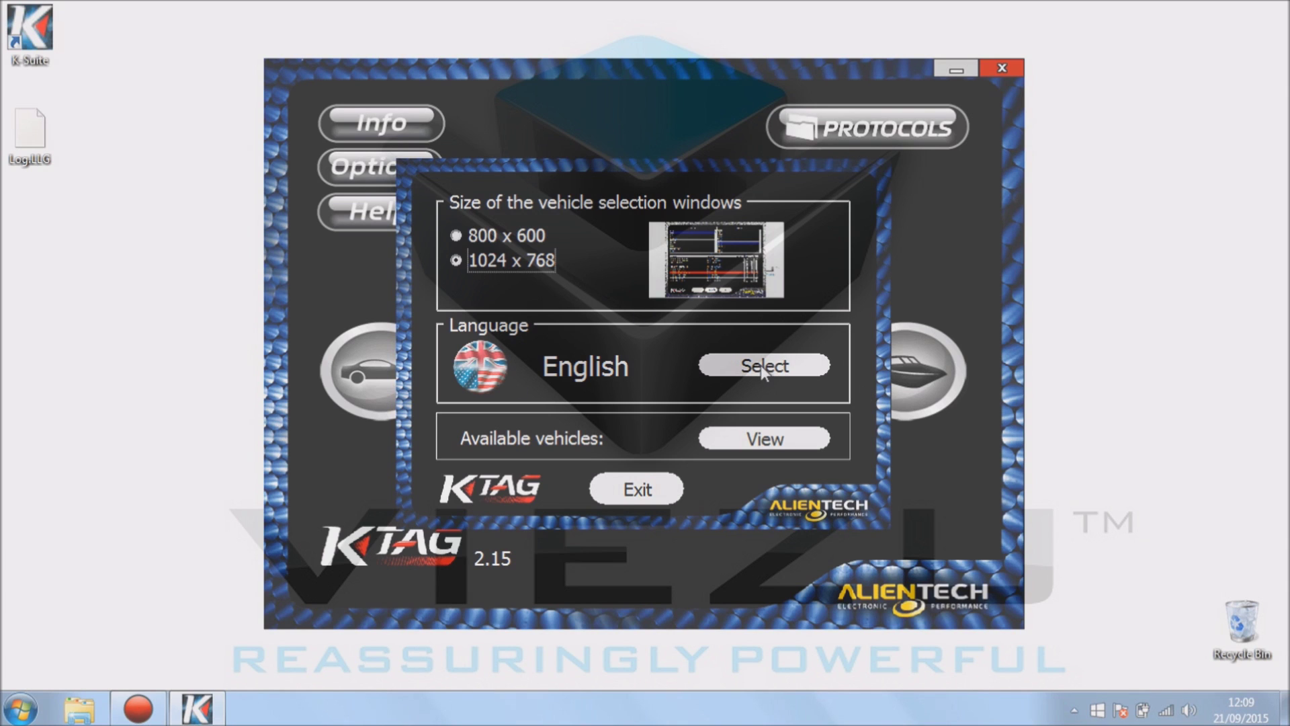
{"action": "left_click", "coordinate": [764, 440]}
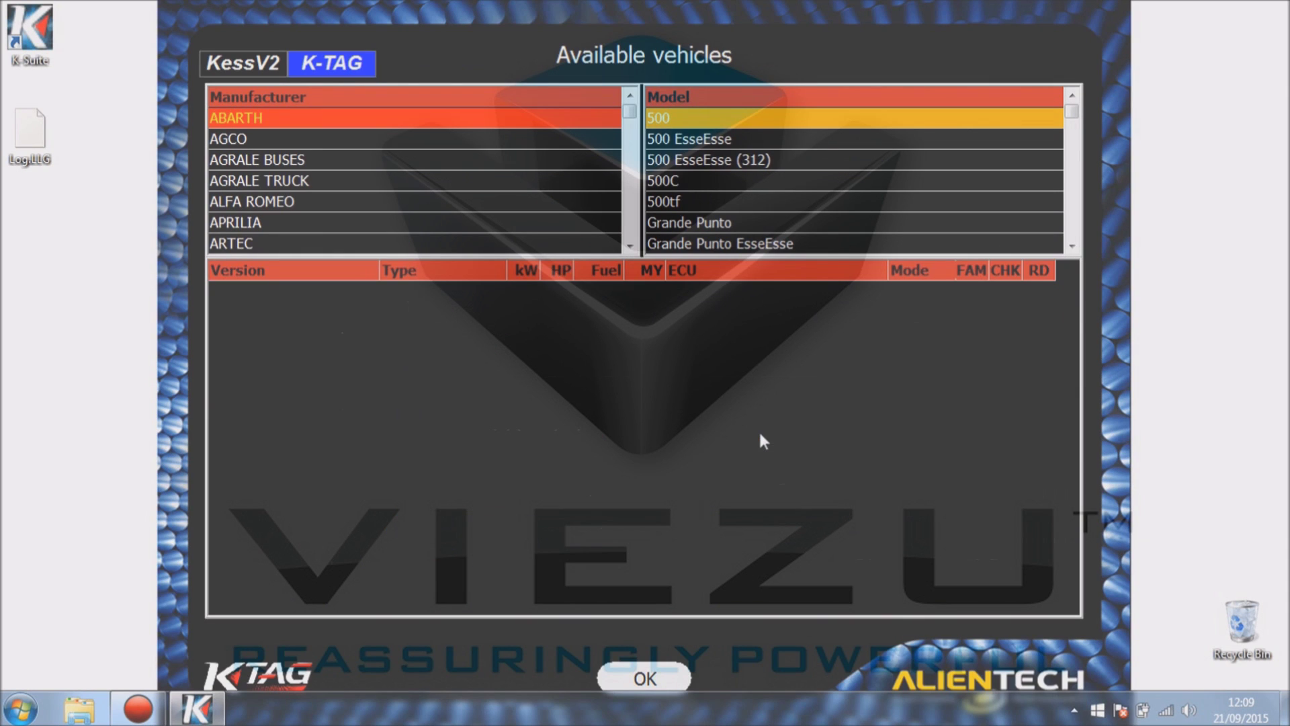
{"action": "left_click_drag", "start_coordinate": [285, 248], "coordinate": [348, 233]}
{"action": "left_click", "coordinate": [713, 174]}
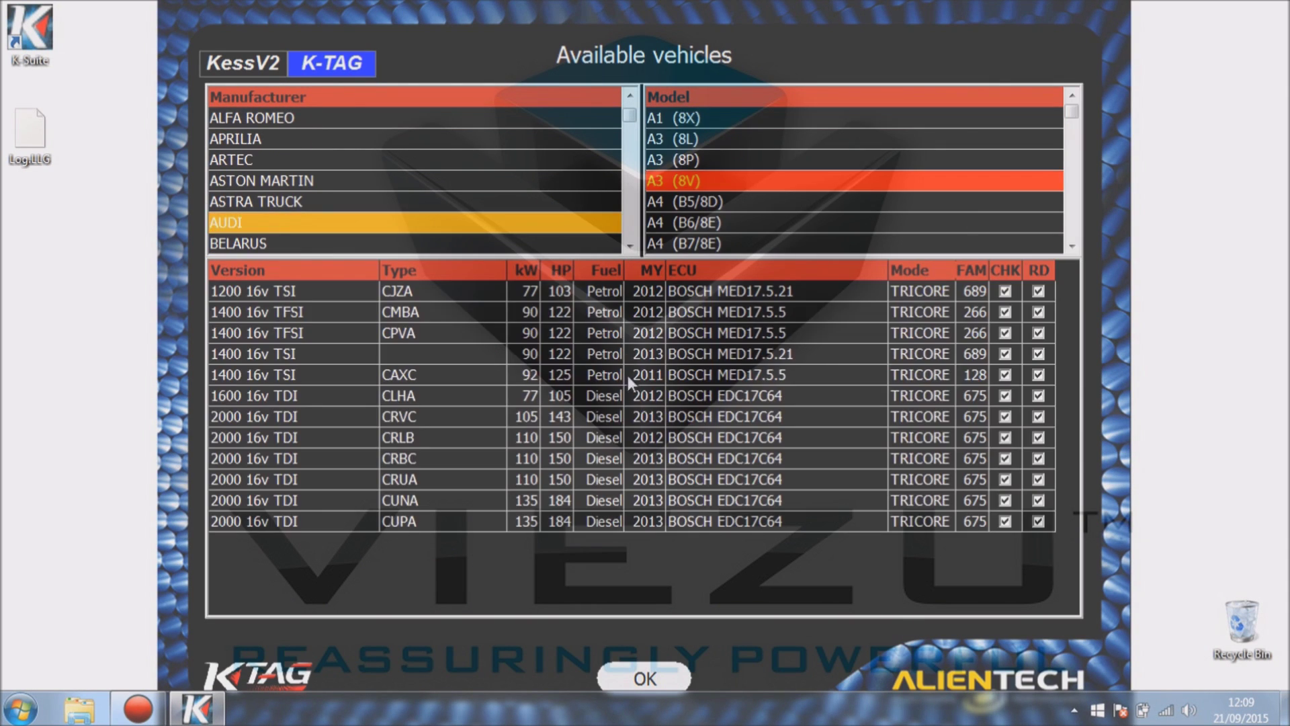
{"action": "left_click", "coordinate": [684, 411]}
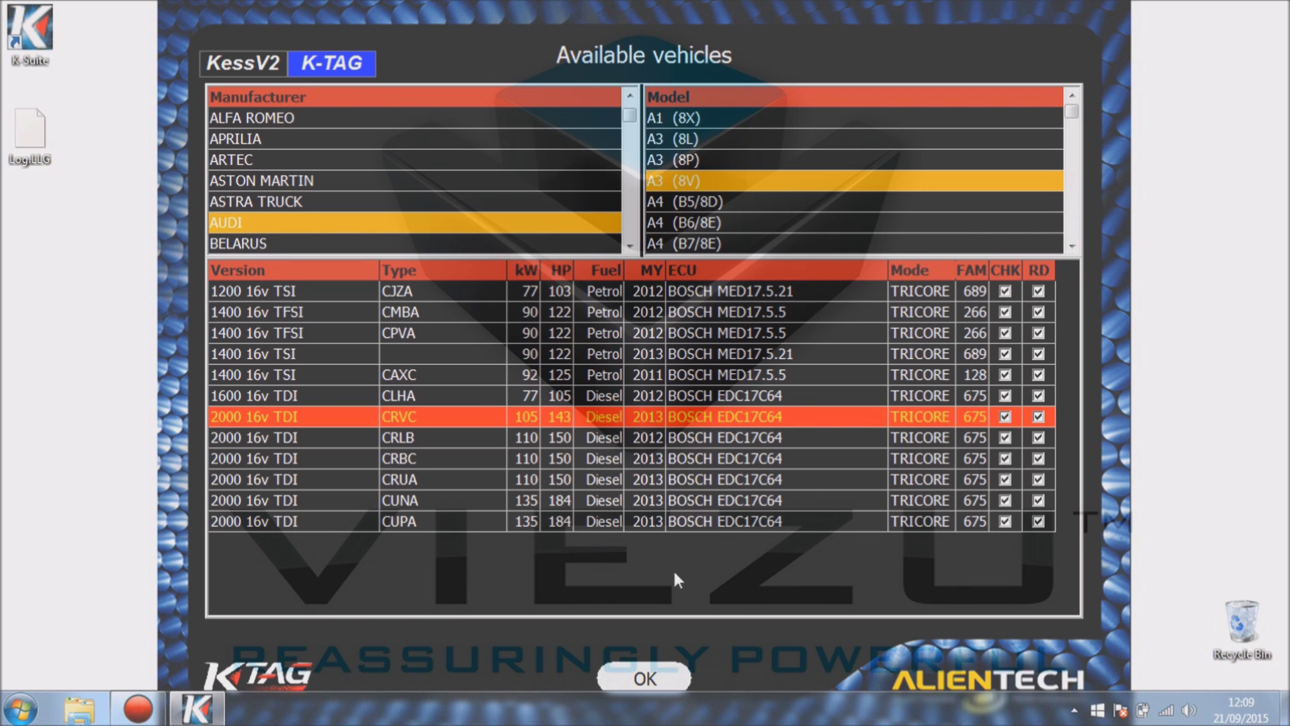
{"action": "left_click", "coordinate": [646, 677]}
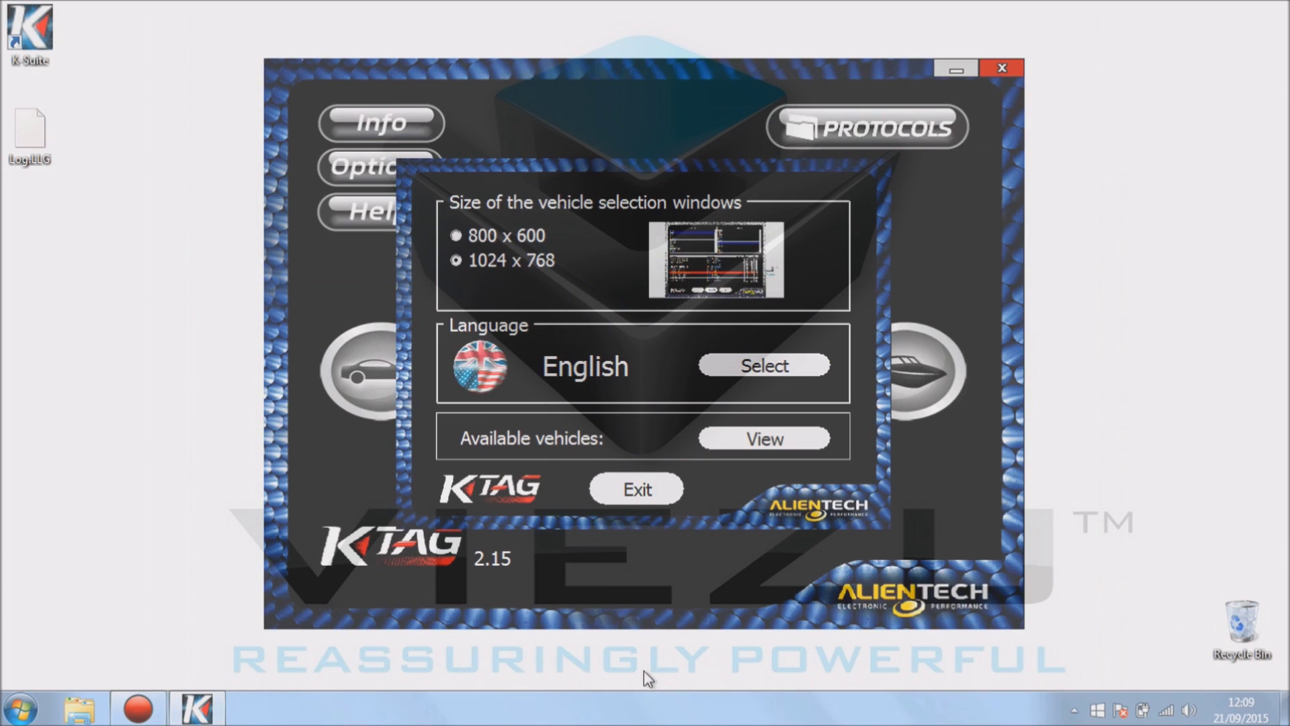
{"action": "left_click", "coordinate": [639, 492]}
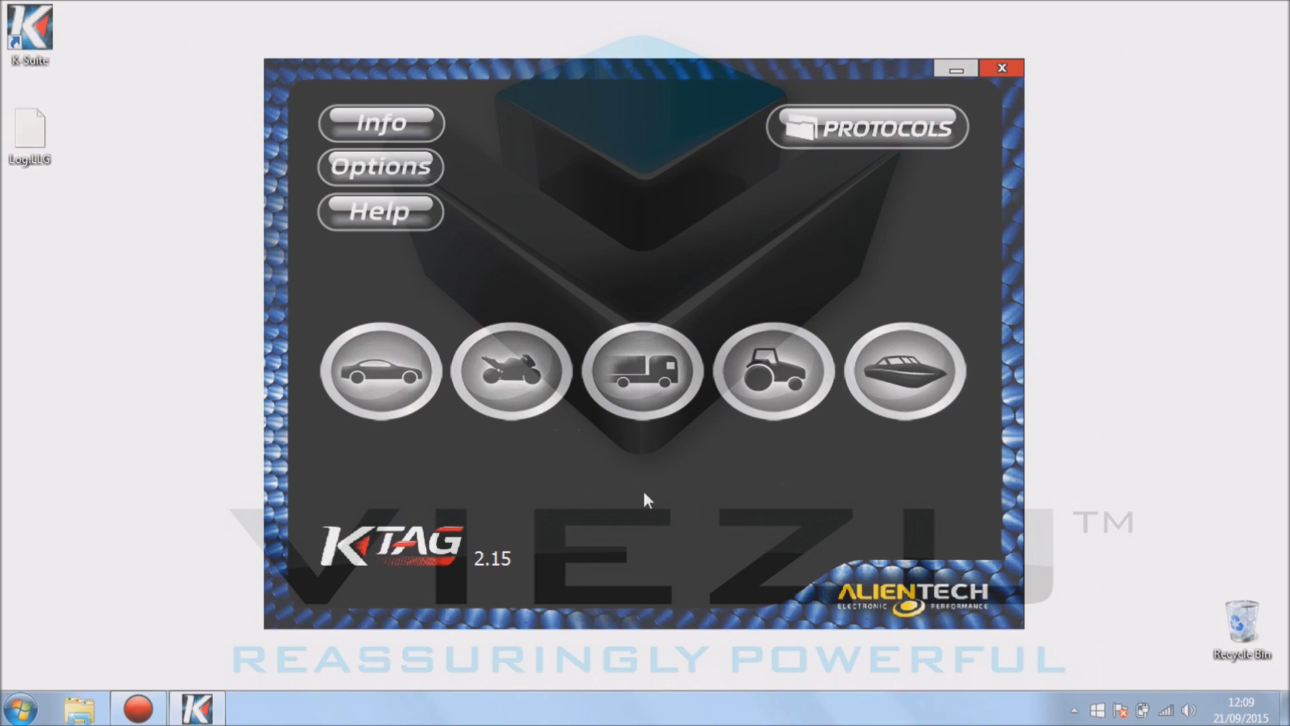
{"action": "left_click", "coordinate": [376, 220]}
{"action": "left_click", "coordinate": [365, 143]}
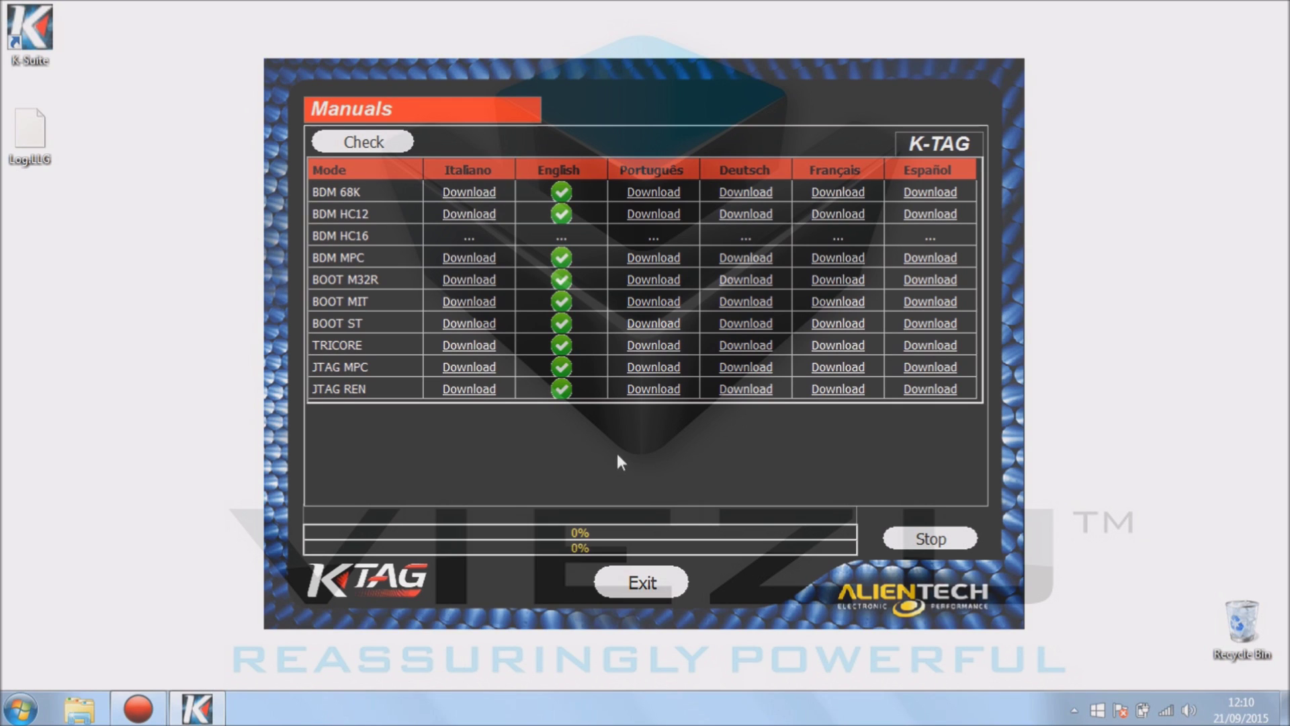
{"action": "left_click", "coordinate": [625, 589]}
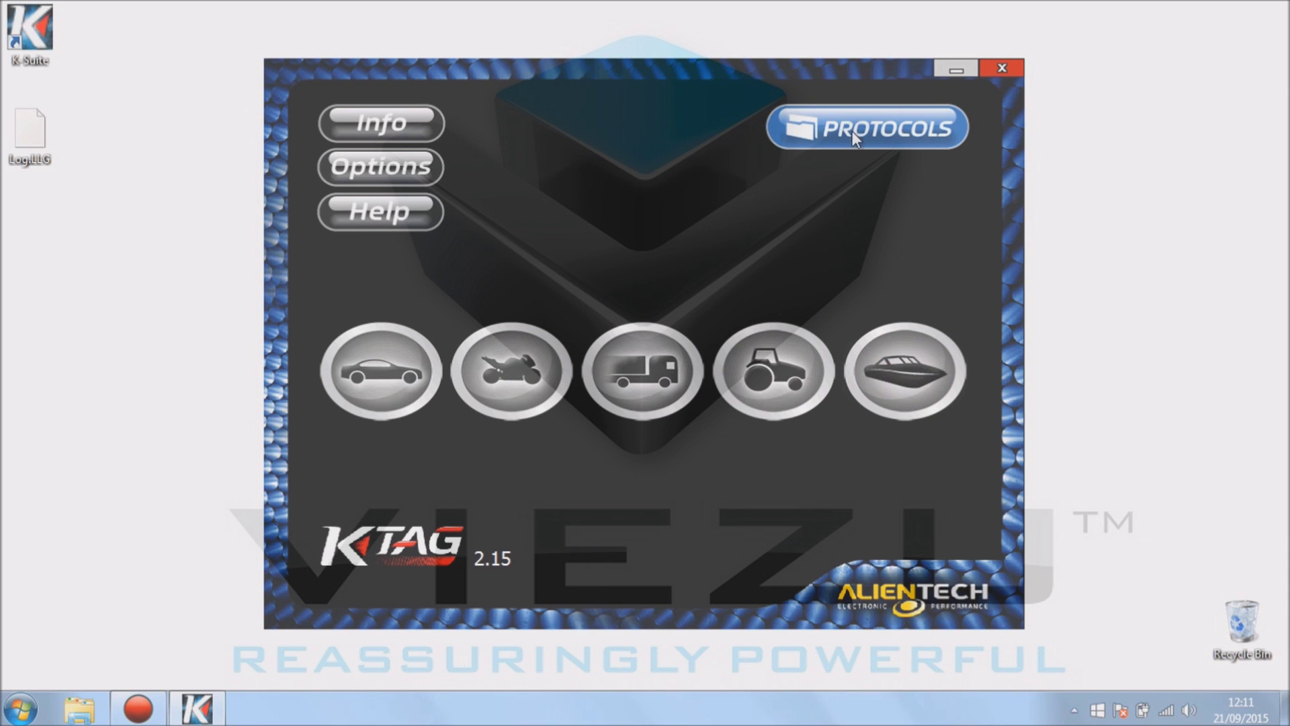
- Select CONTINENTAL SID208 FORD/LAND ROVER TPROT8 from the K-TAG Bootloader Tricore protocol list
{"action": "left_click", "coordinate": [874, 140]}
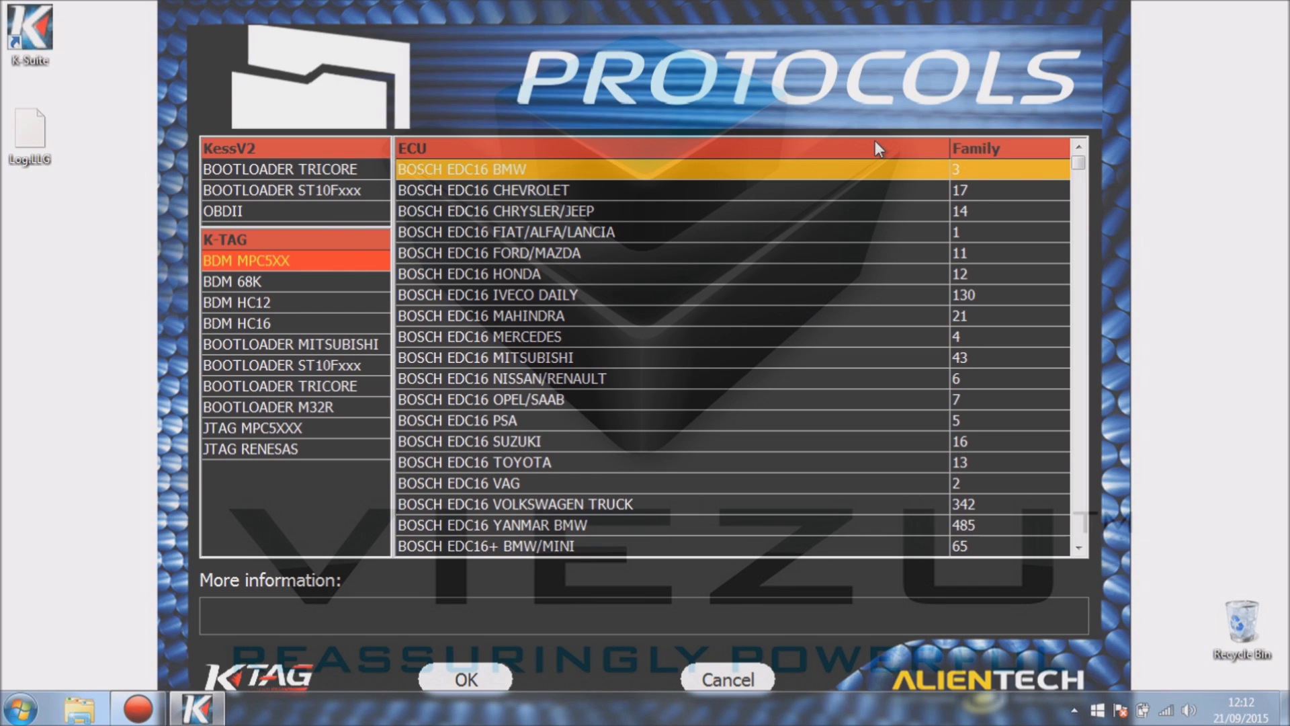
{"action": "key", "text": "Tab"}
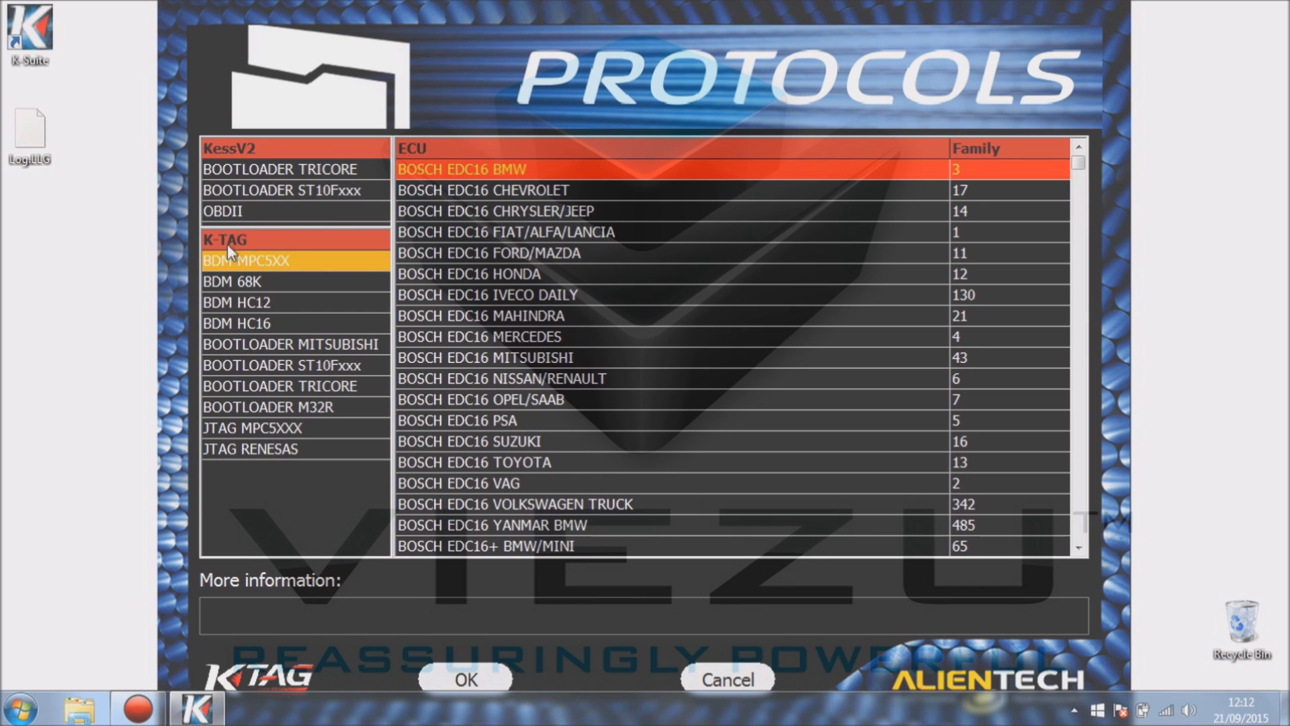
{"action": "left_click", "coordinate": [239, 388]}
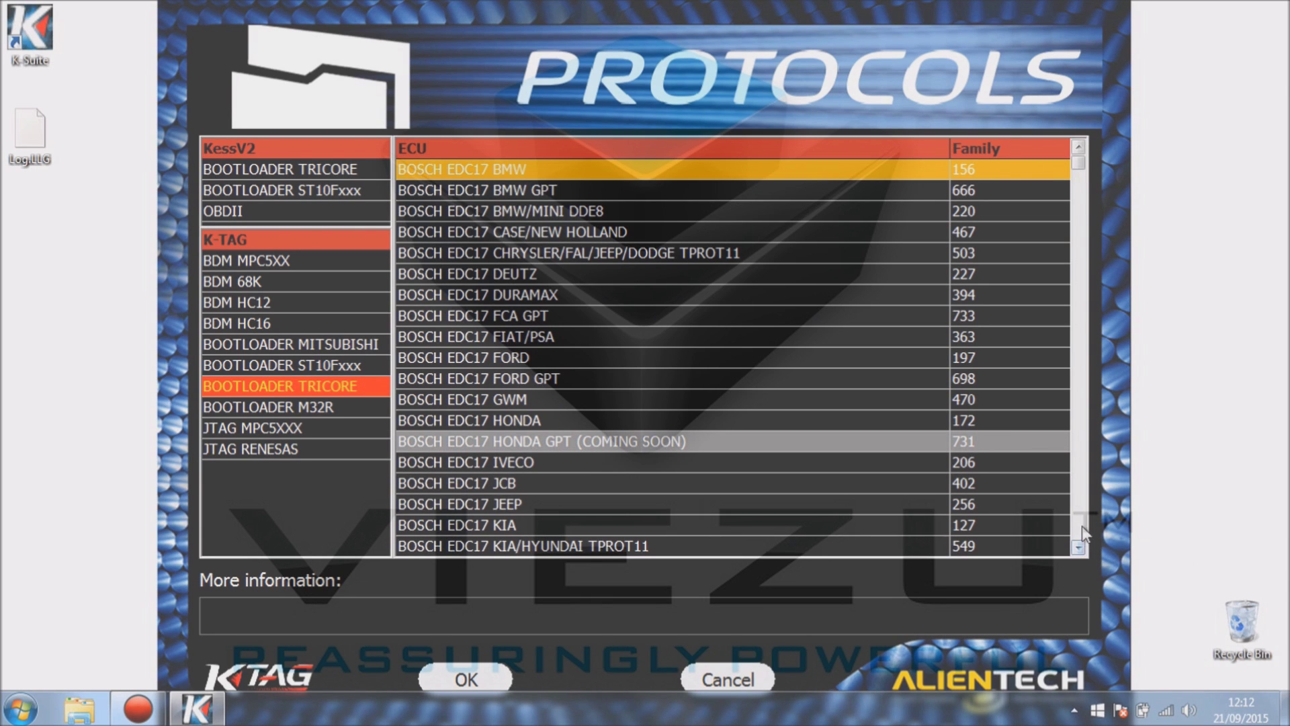
{"action": "left_click_drag", "start_coordinate": [1072, 546], "coordinate": [1073, 545]}
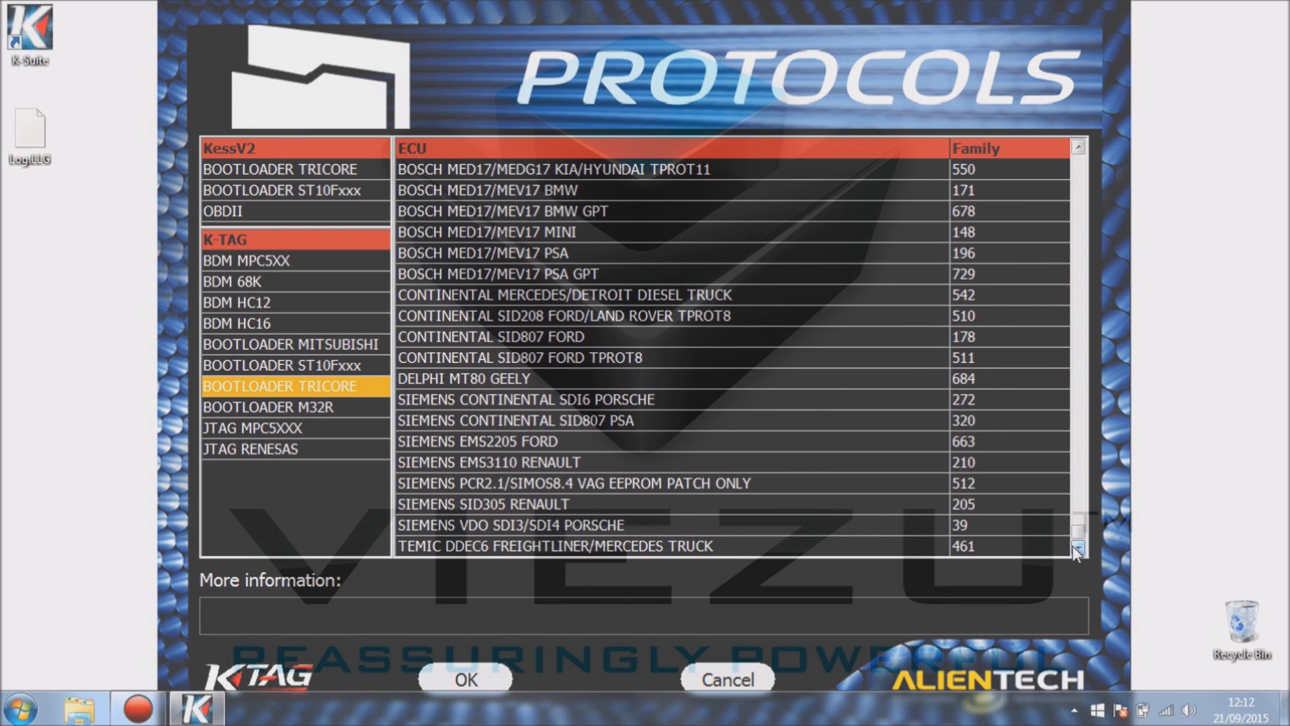
{"action": "left_click", "coordinate": [567, 315]}
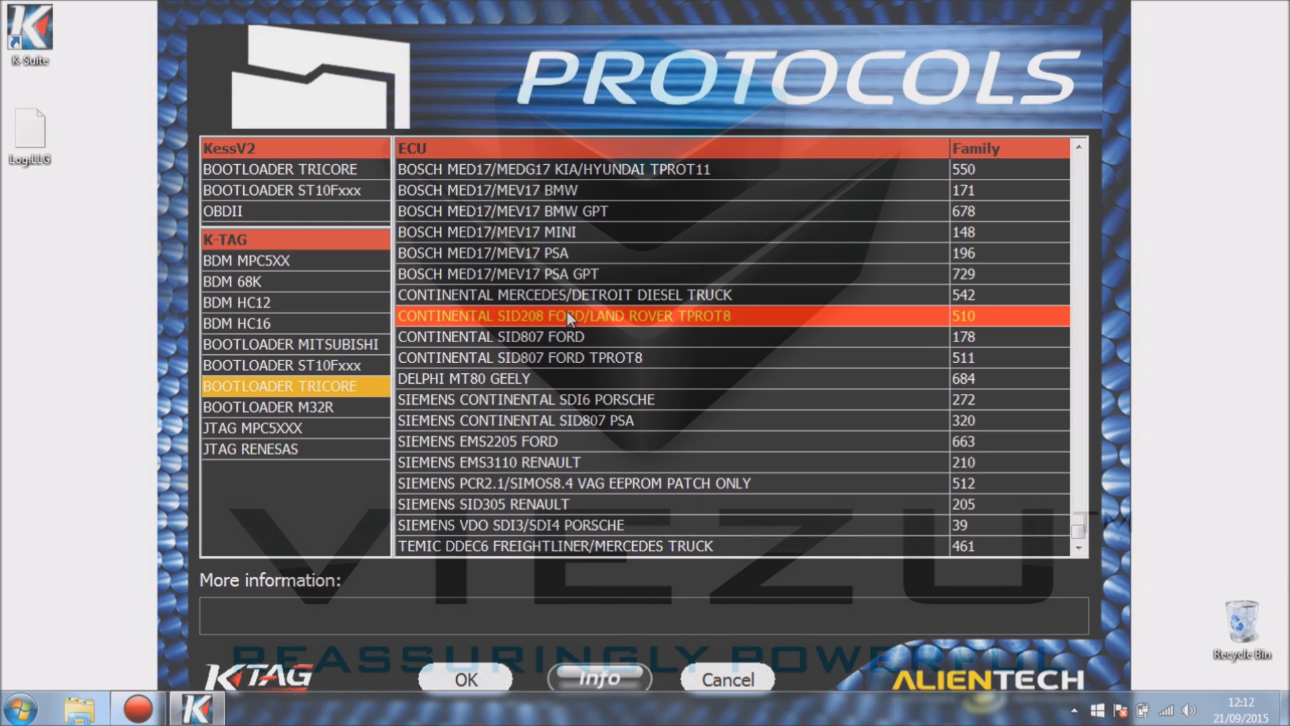
{"action": "left_click", "coordinate": [452, 676]}
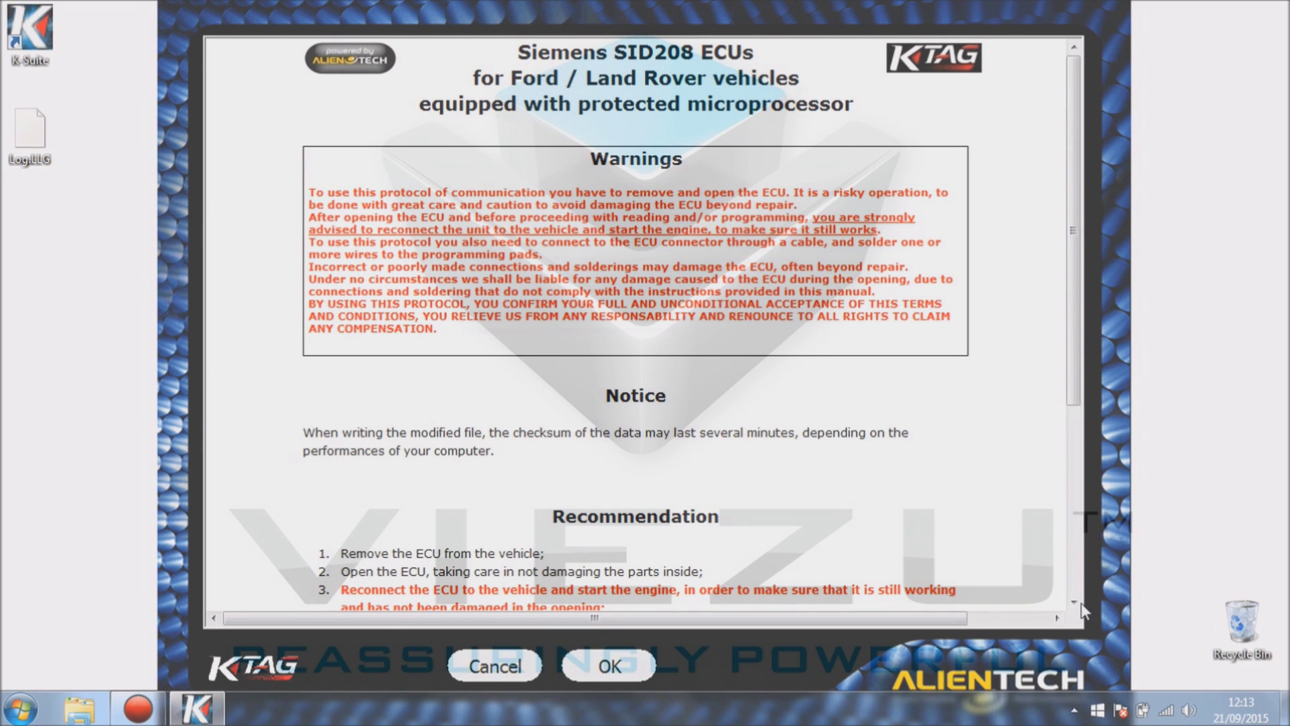
{"action": "scroll", "coordinate": [1079, 604], "scroll_direction": "down", "scroll_amount": 3}
{"action": "scroll", "coordinate": [1079, 605], "scroll_direction": "down", "scroll_amount": 3}
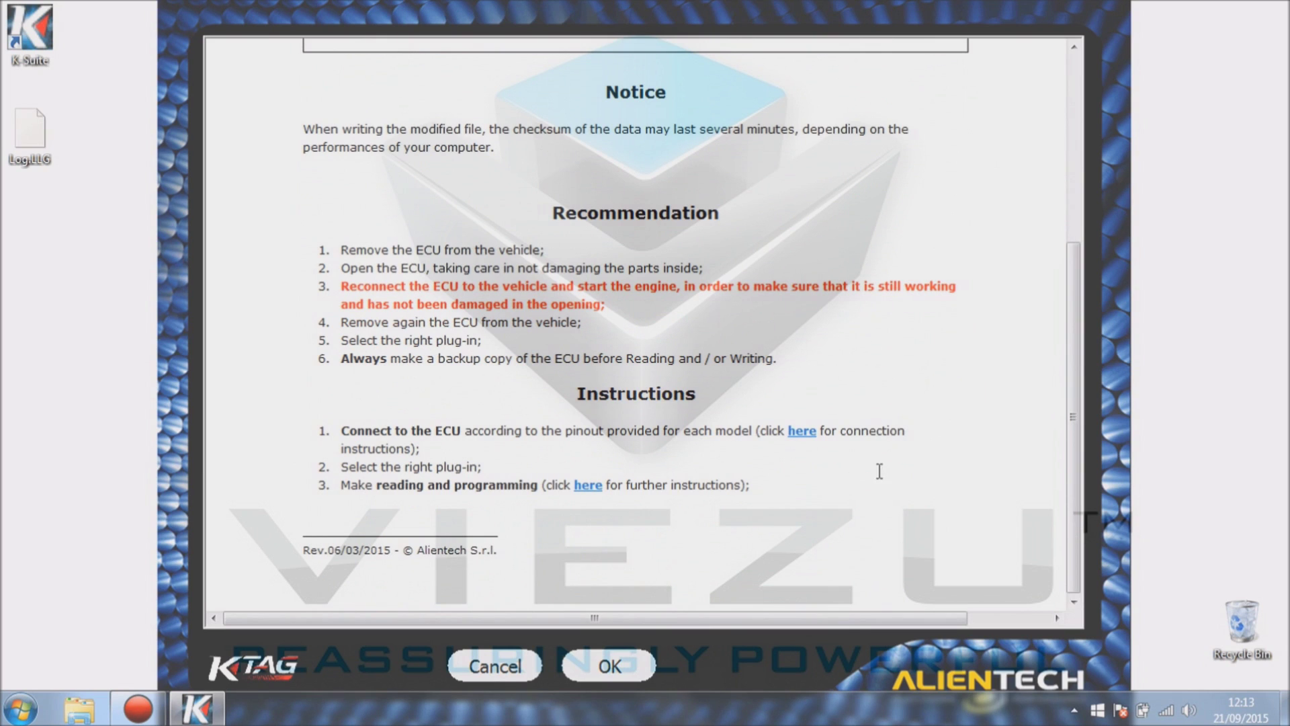
{"action": "left_click", "coordinate": [802, 431]}
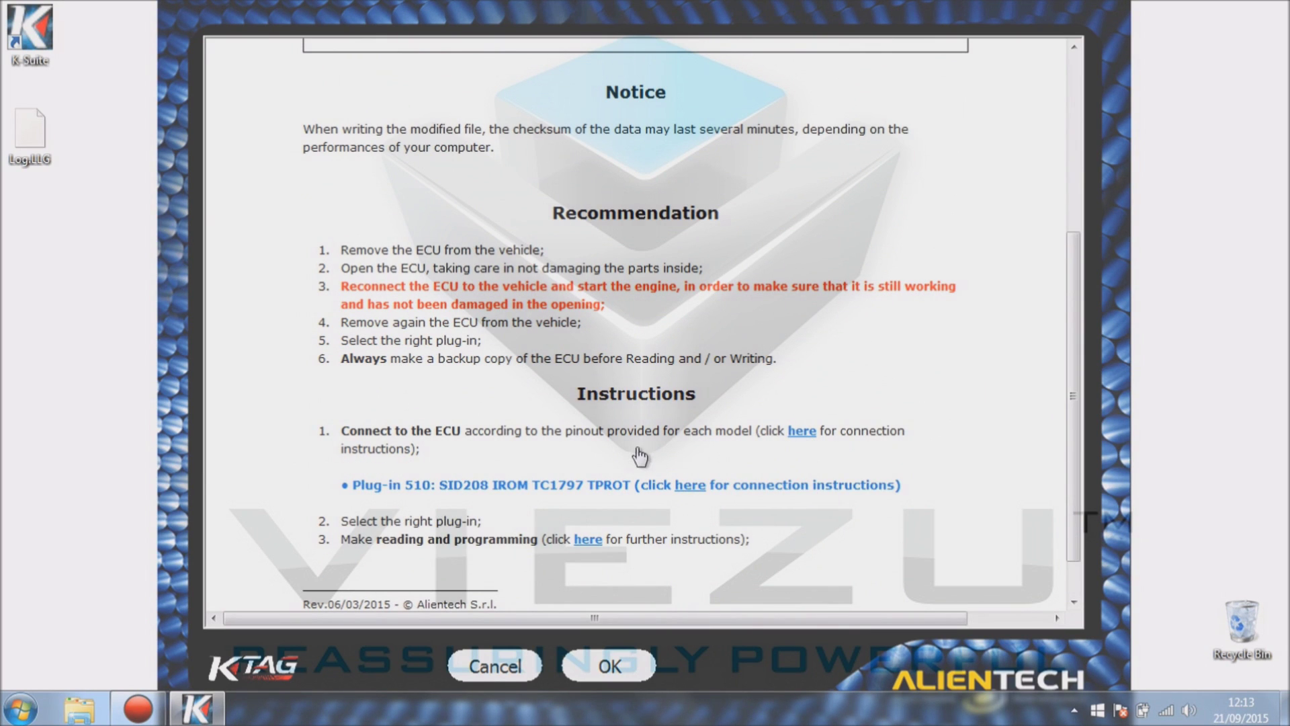
{"action": "left_click", "coordinate": [802, 433]}
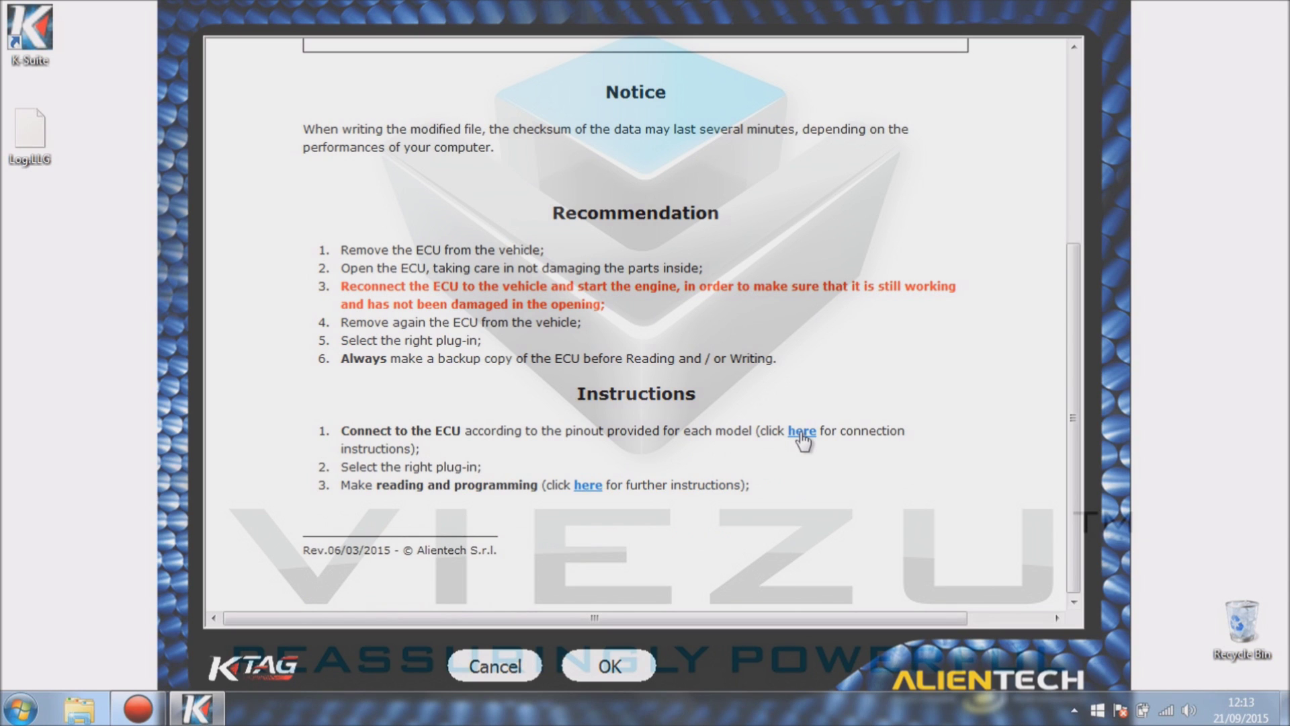
{"action": "left_click", "coordinate": [490, 667]}
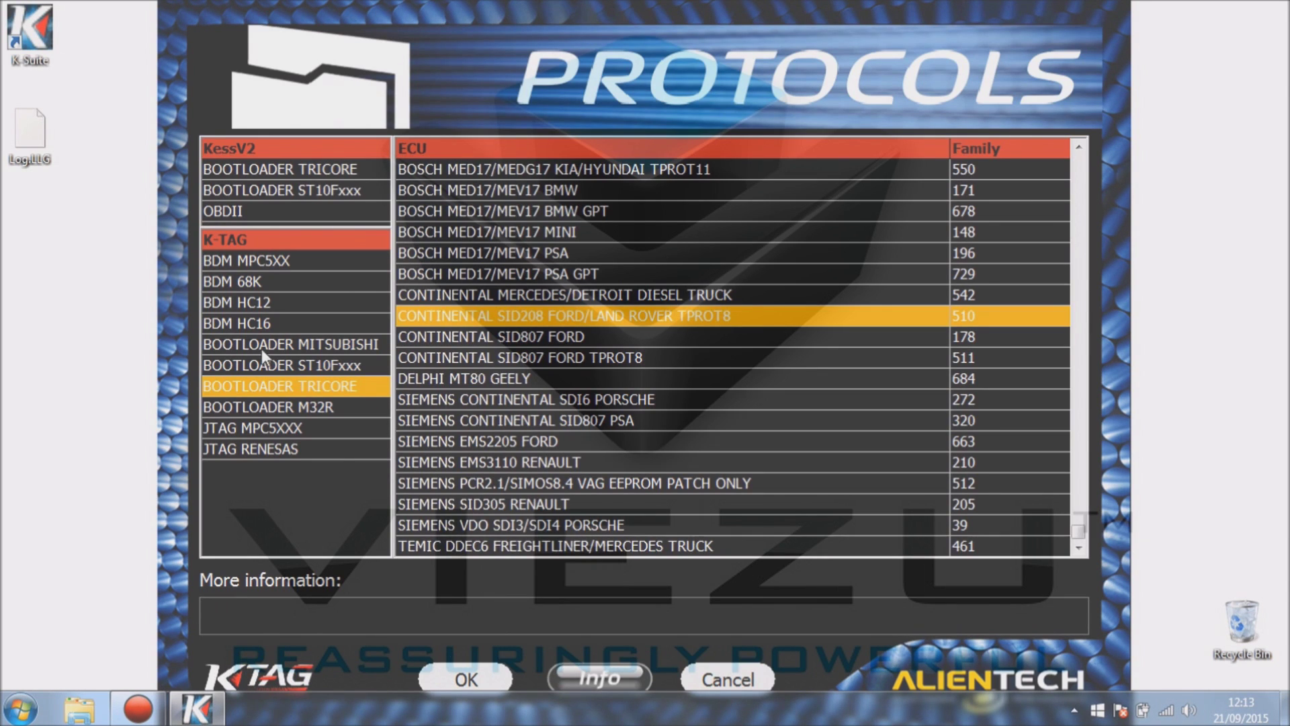
{"action": "left_click", "coordinate": [240, 207]}
- Leave the protocol list and open the K-TAG car selection window
{"action": "key", "text": "Escape"}
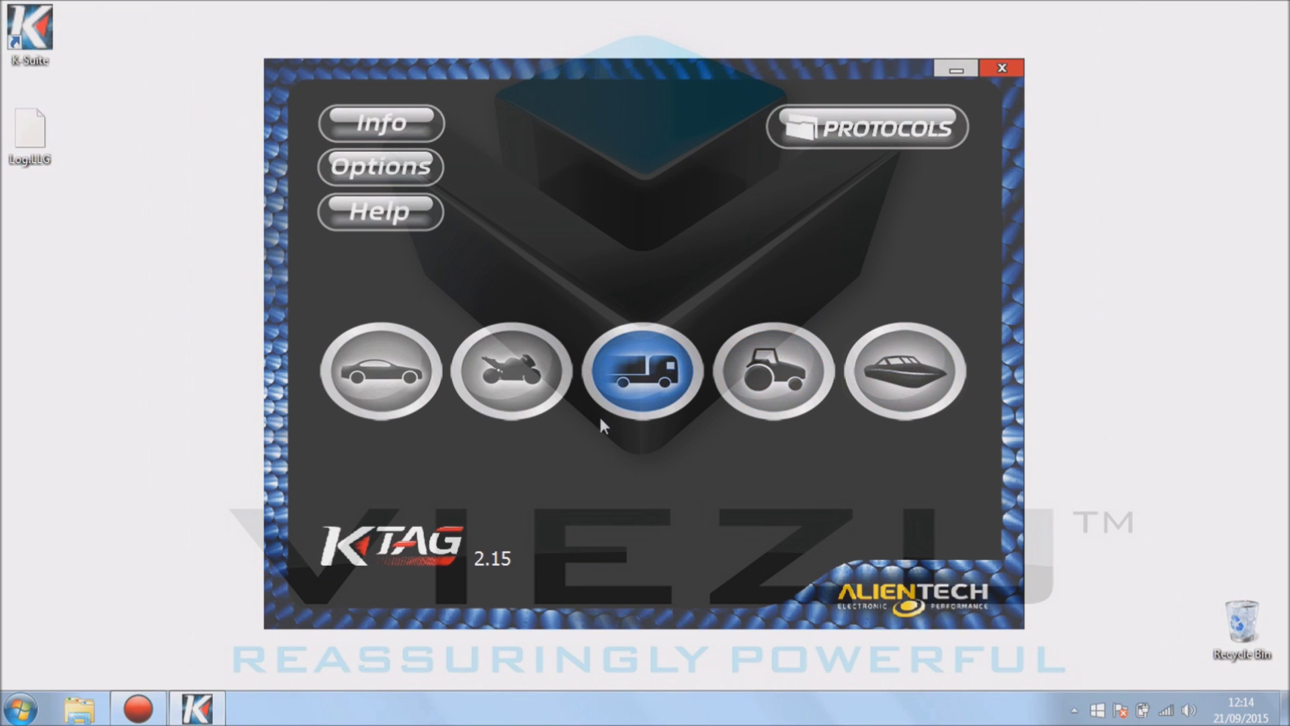
{"action": "left_click", "coordinate": [380, 368]}
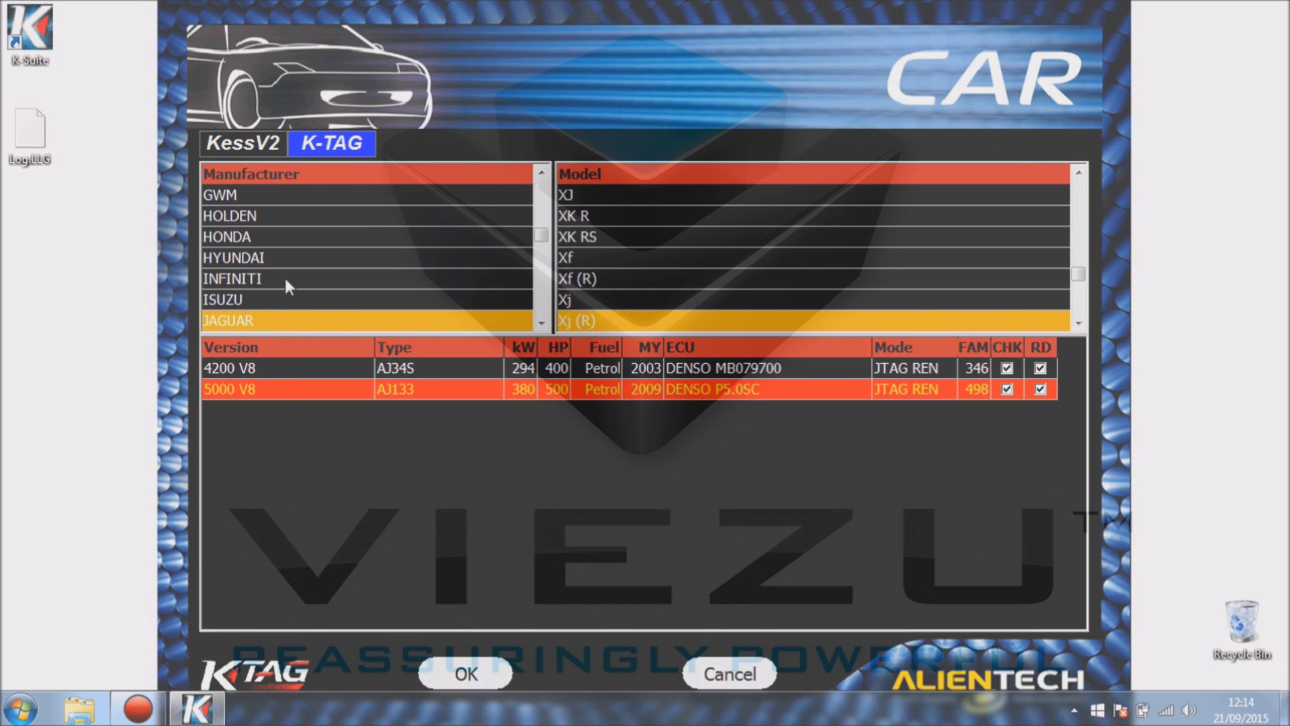
{"action": "left_click", "coordinate": [254, 145]}
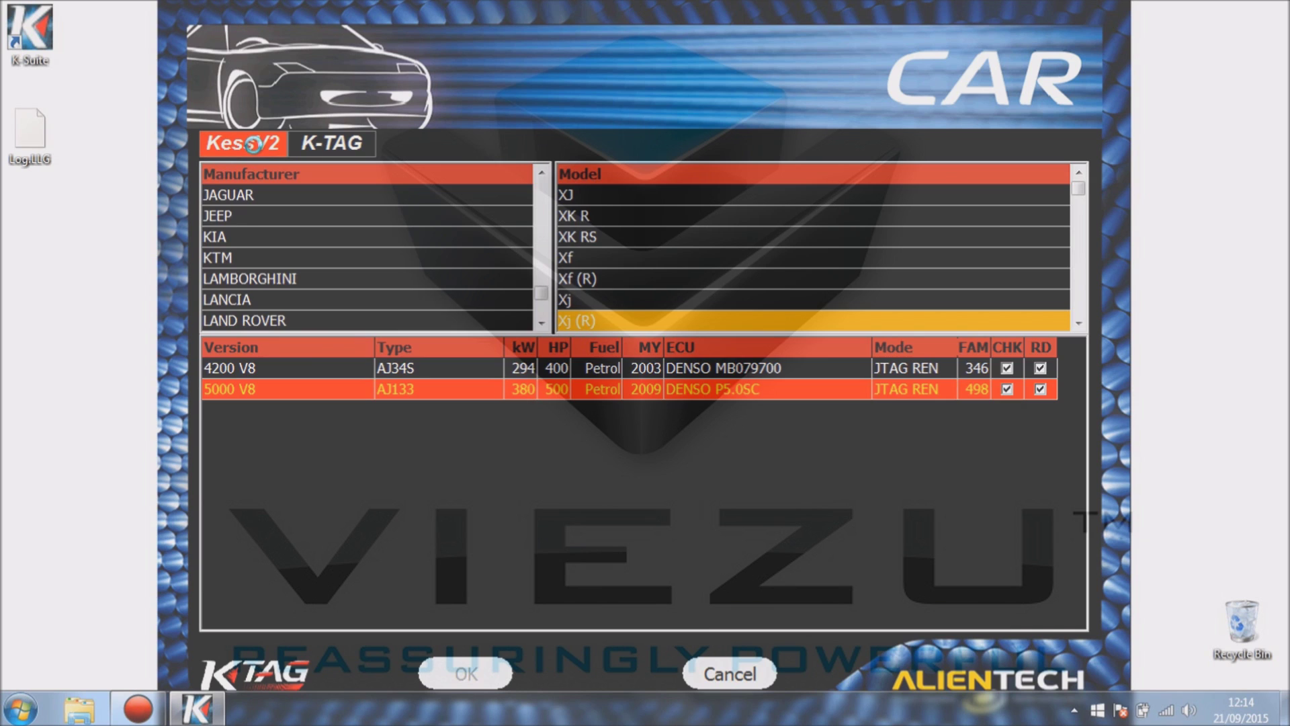
{"action": "left_click", "coordinate": [316, 147]}
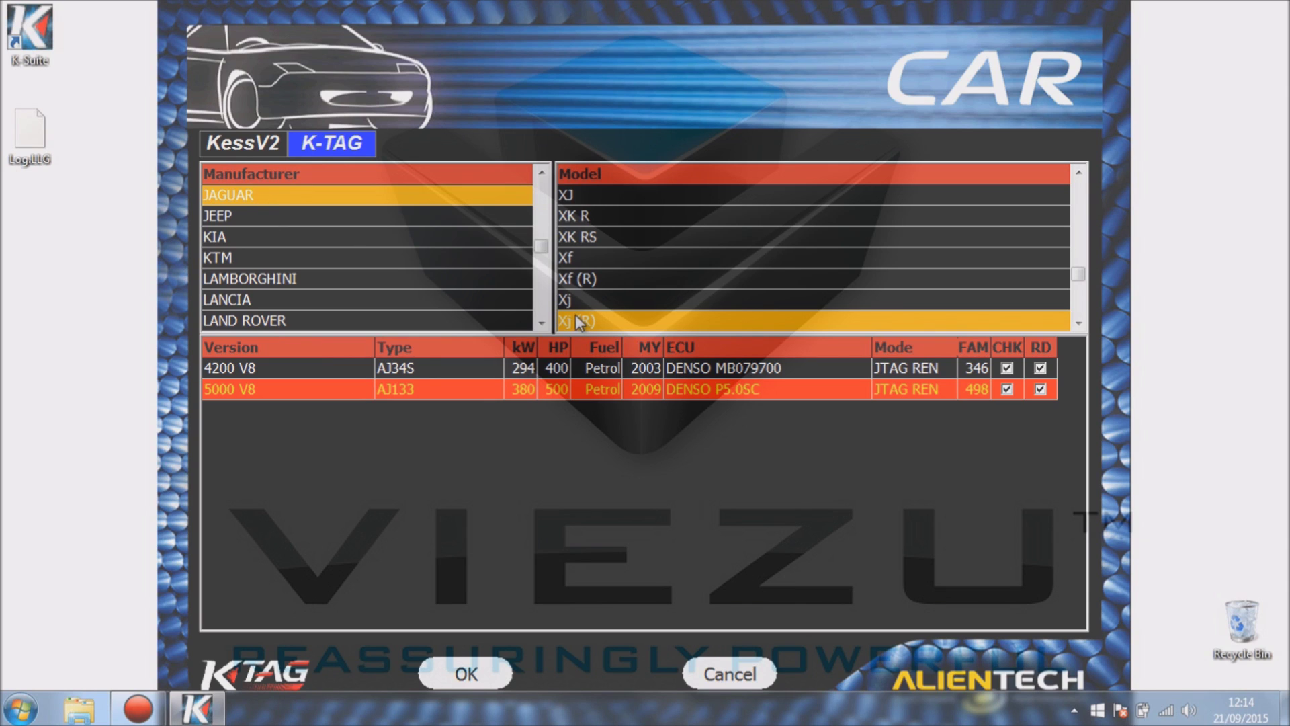
- Choose Land Rover Defender 2200 TDCI with the Siemens SID208 Tricore ECU (family 510)
{"action": "left_click", "coordinate": [250, 319]}
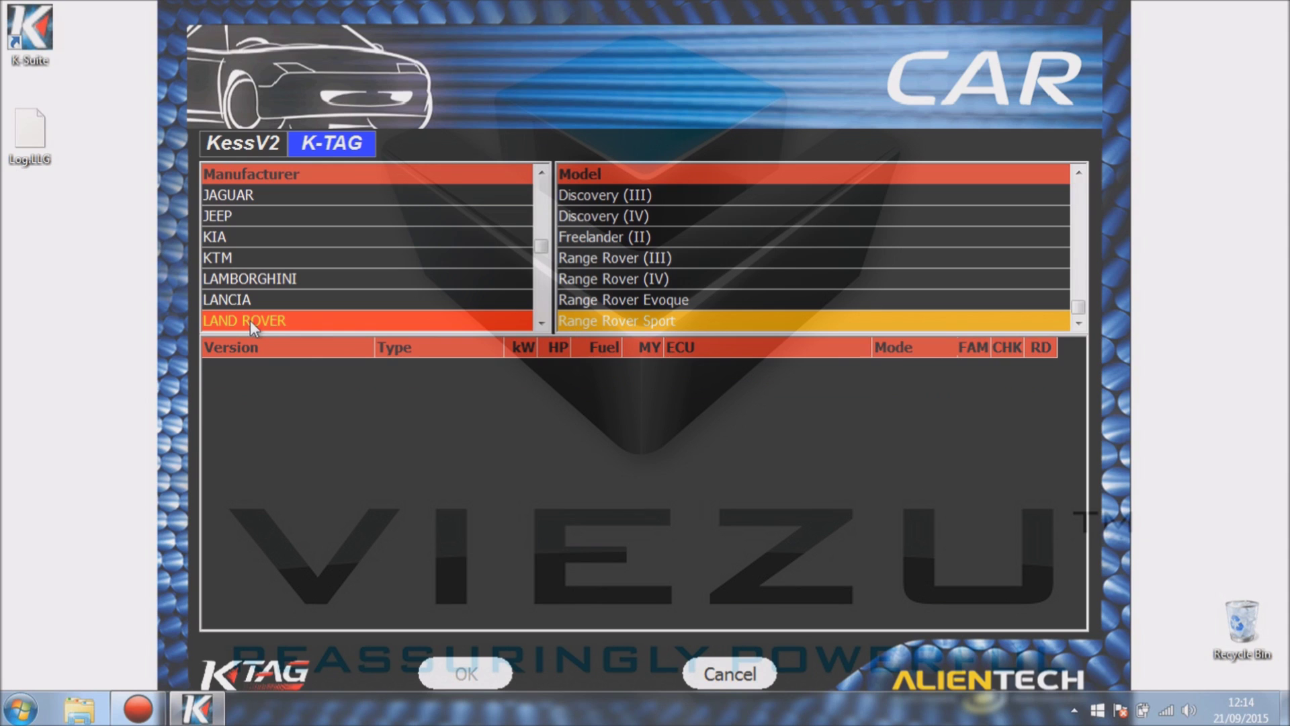
{"action": "left_click", "coordinate": [610, 195]}
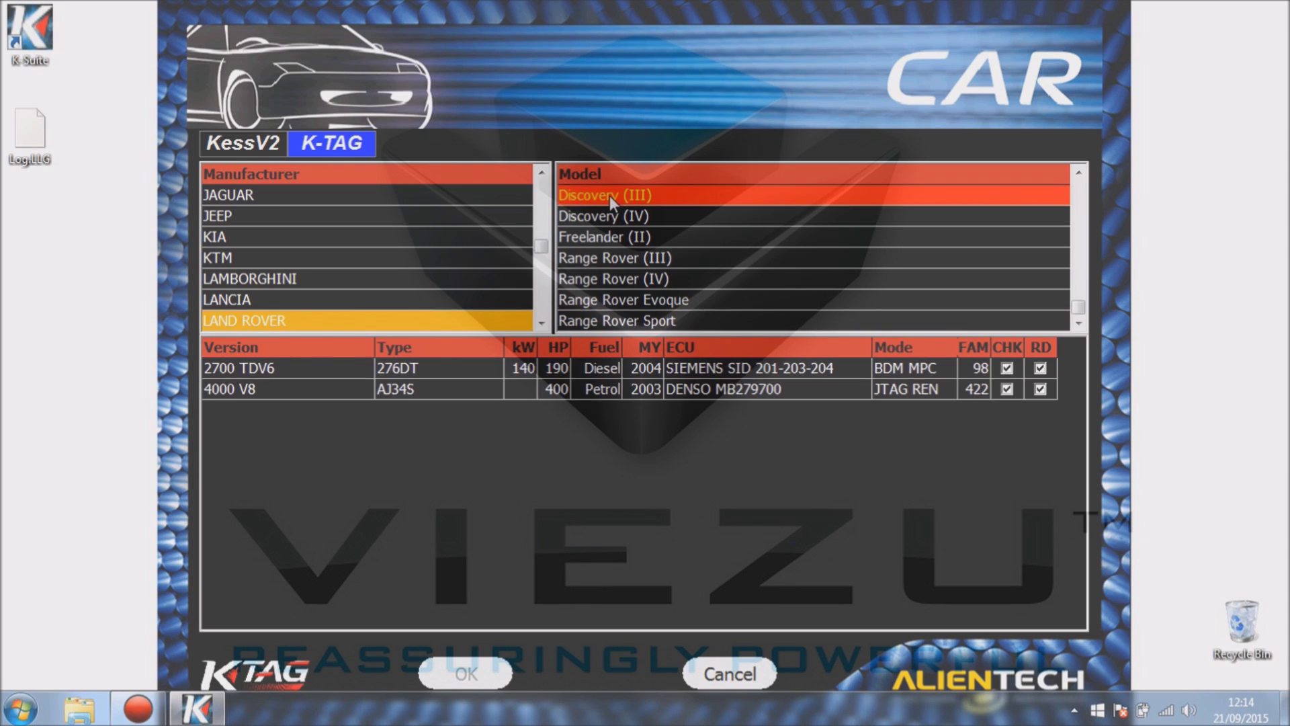
{"action": "left_click", "coordinate": [613, 215]}
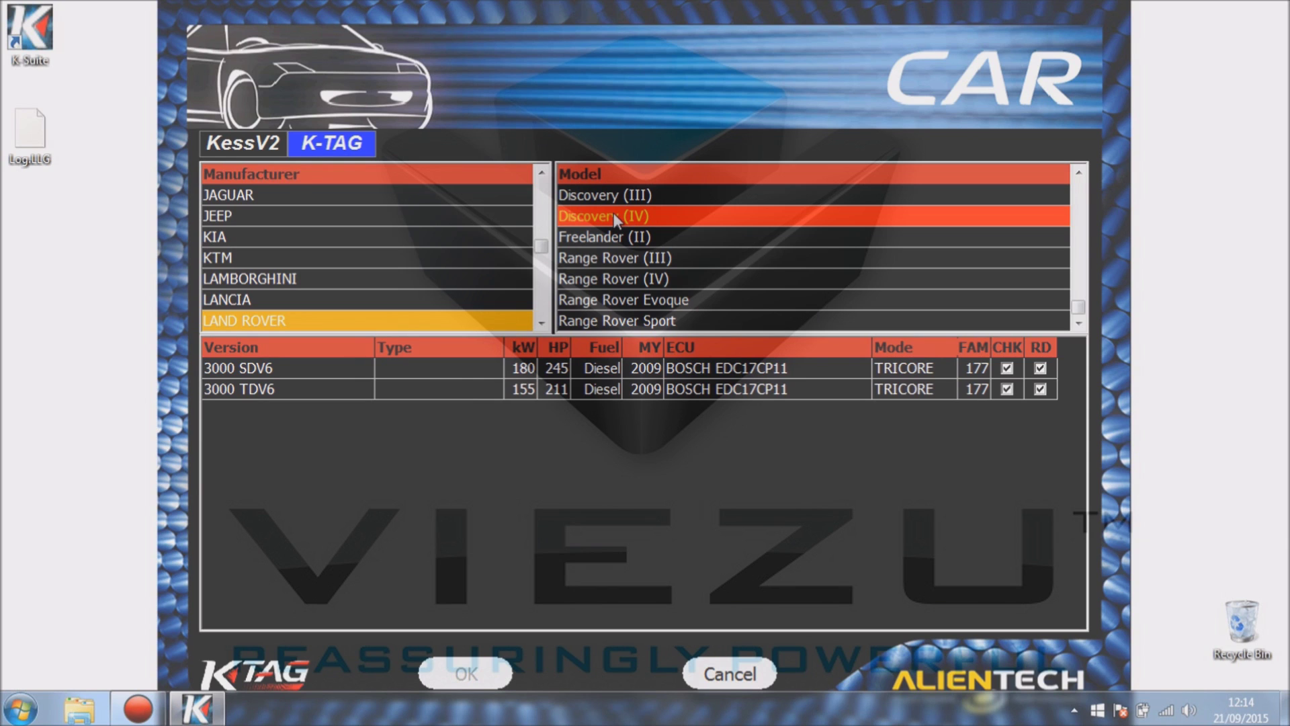
{"action": "key", "text": "Down"}
{"action": "key", "text": "Down"}
{"action": "key", "text": "Down"}
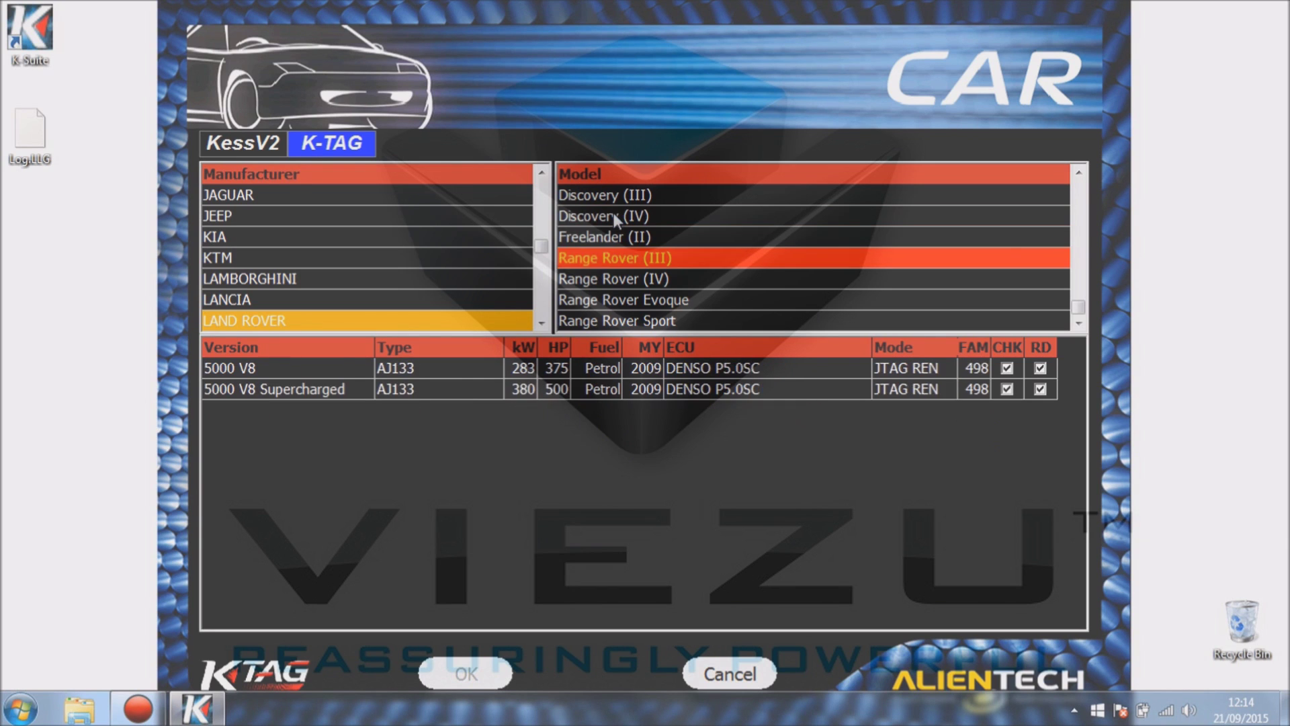
{"action": "key", "text": "Home"}
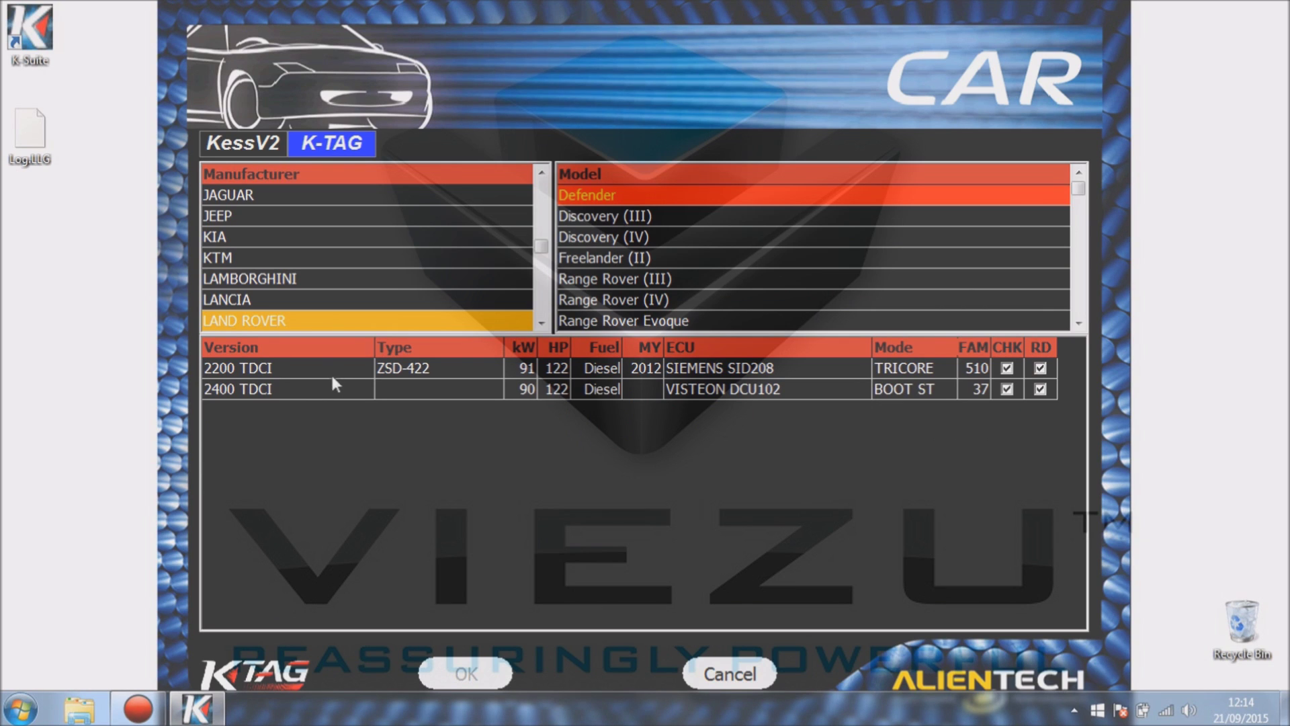
{"action": "left_click", "coordinate": [303, 369]}
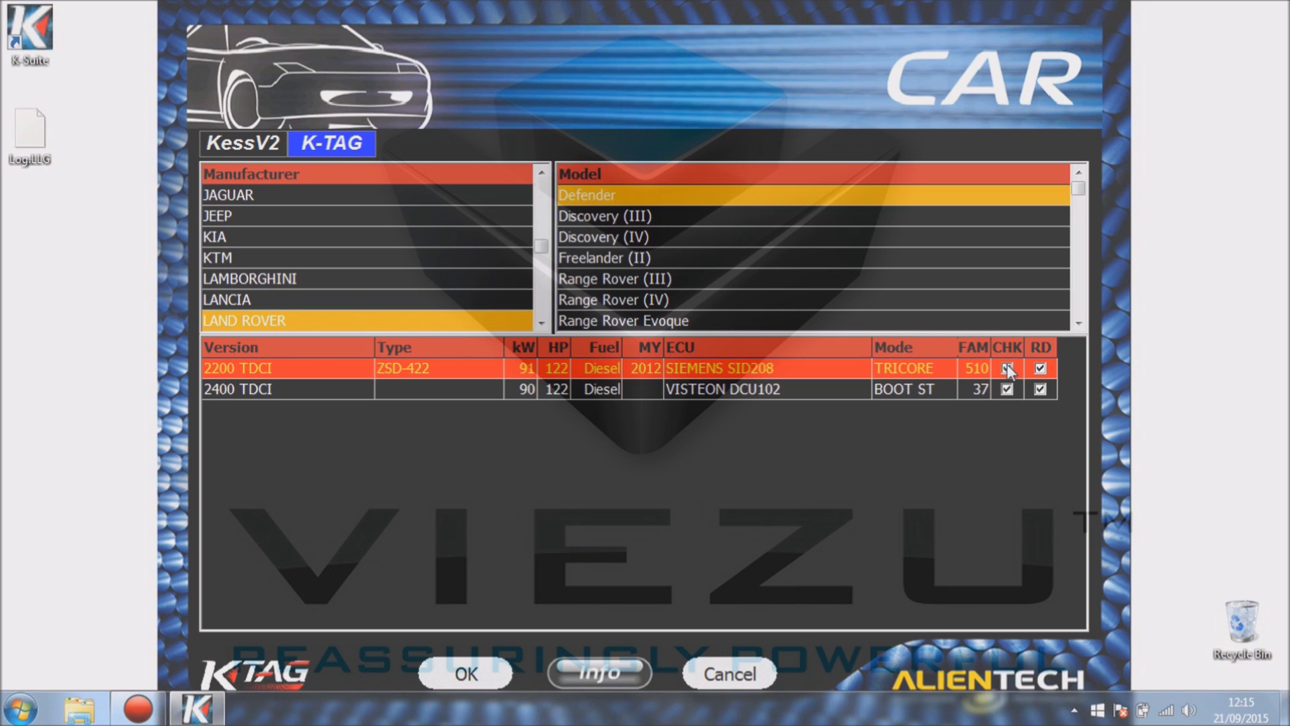
- Toggle checksum correction off and back on, and read the ECU identification notice
{"action": "left_click", "coordinate": [1008, 368]}
{"action": "left_click", "coordinate": [1007, 368]}
{"action": "left_click", "coordinate": [602, 667]}
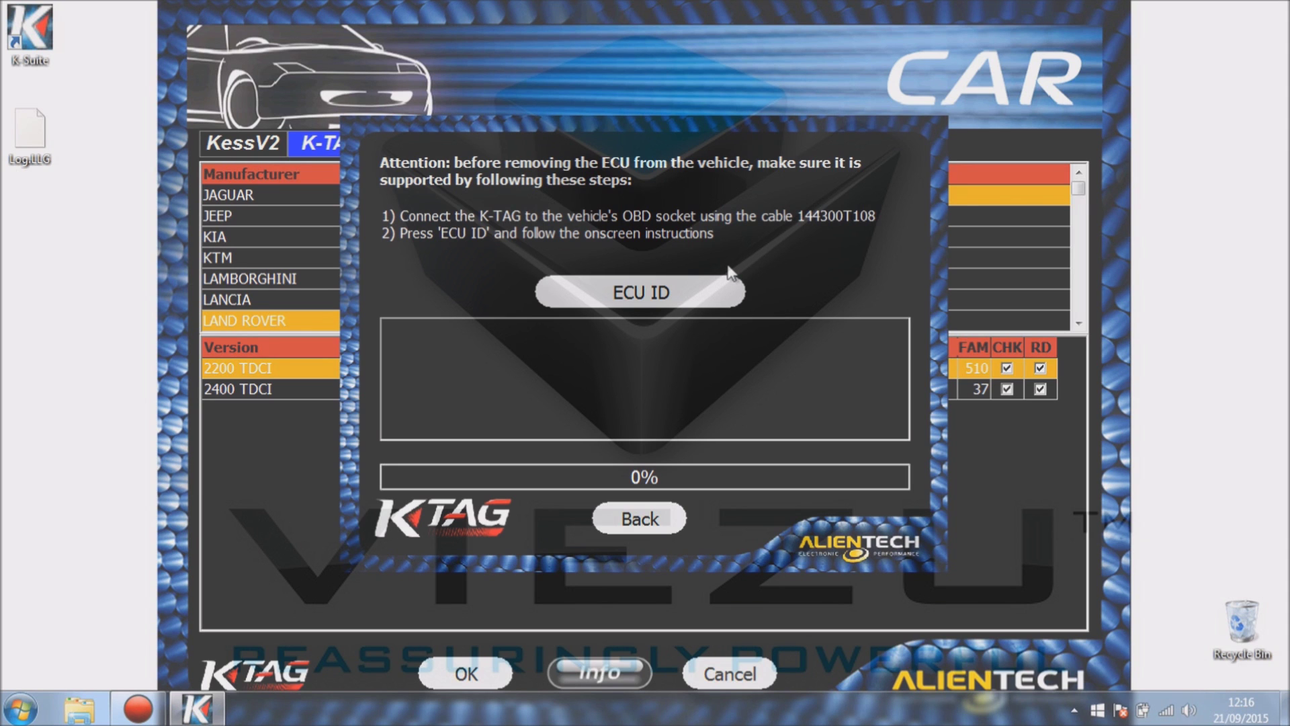
{"action": "left_click", "coordinate": [639, 518]}
{"action": "left_click", "coordinate": [466, 673]}
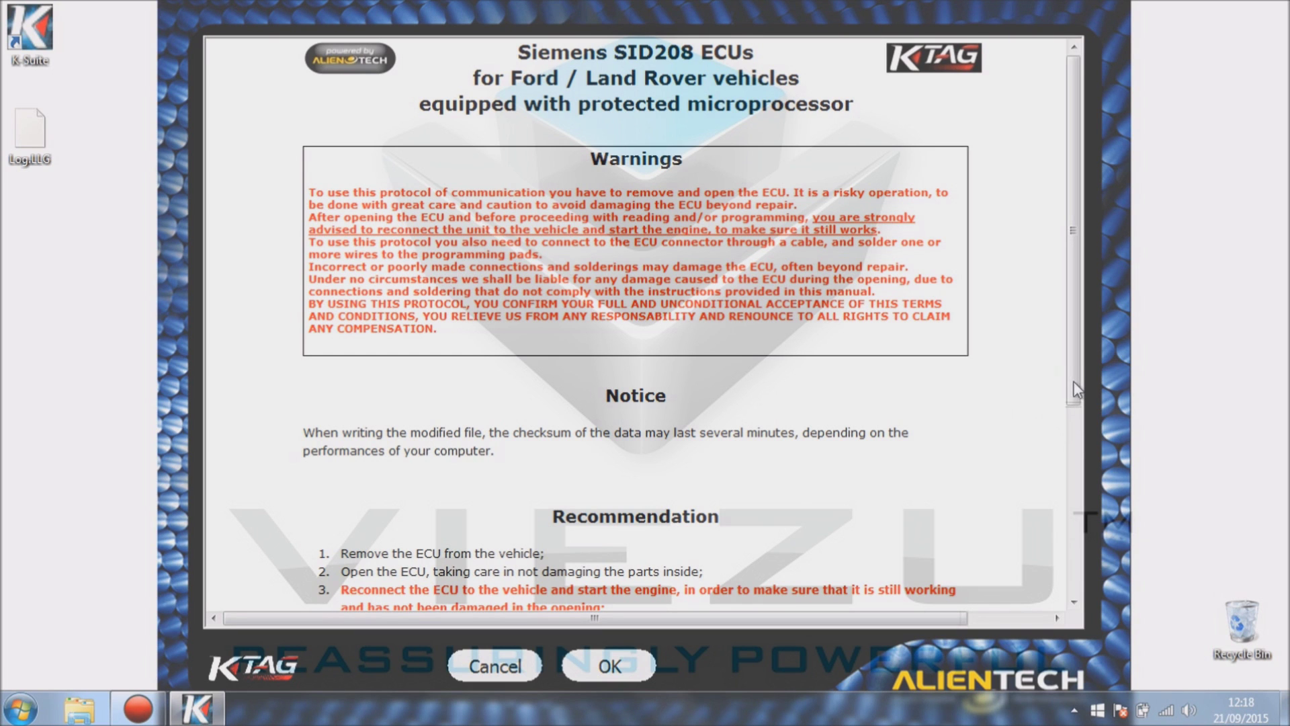
- Scroll the SID208 protocol page down to its Instructions section
{"action": "left_click_drag", "start_coordinate": [1077, 391], "coordinate": [1090, 579]}
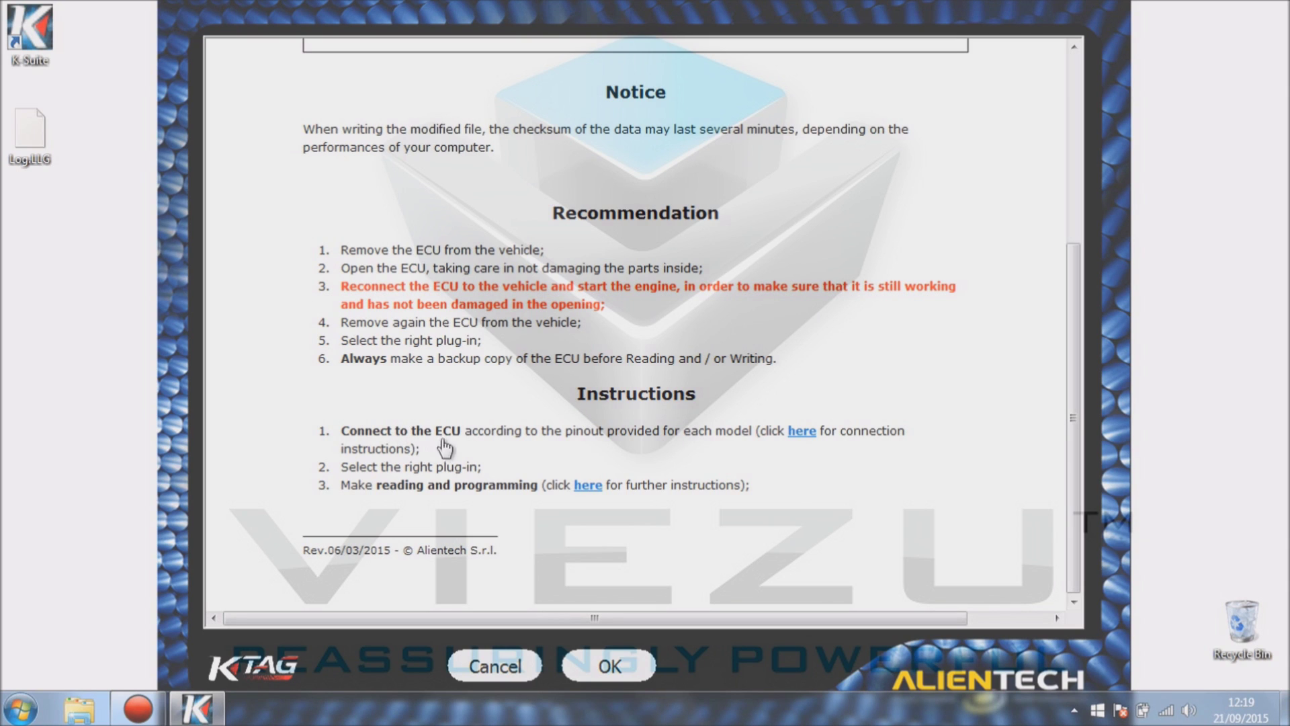
- Expand the Plug-in 510 and Direct connection instructions down to the ECU connector pinout table
{"action": "left_click", "coordinate": [801, 432]}
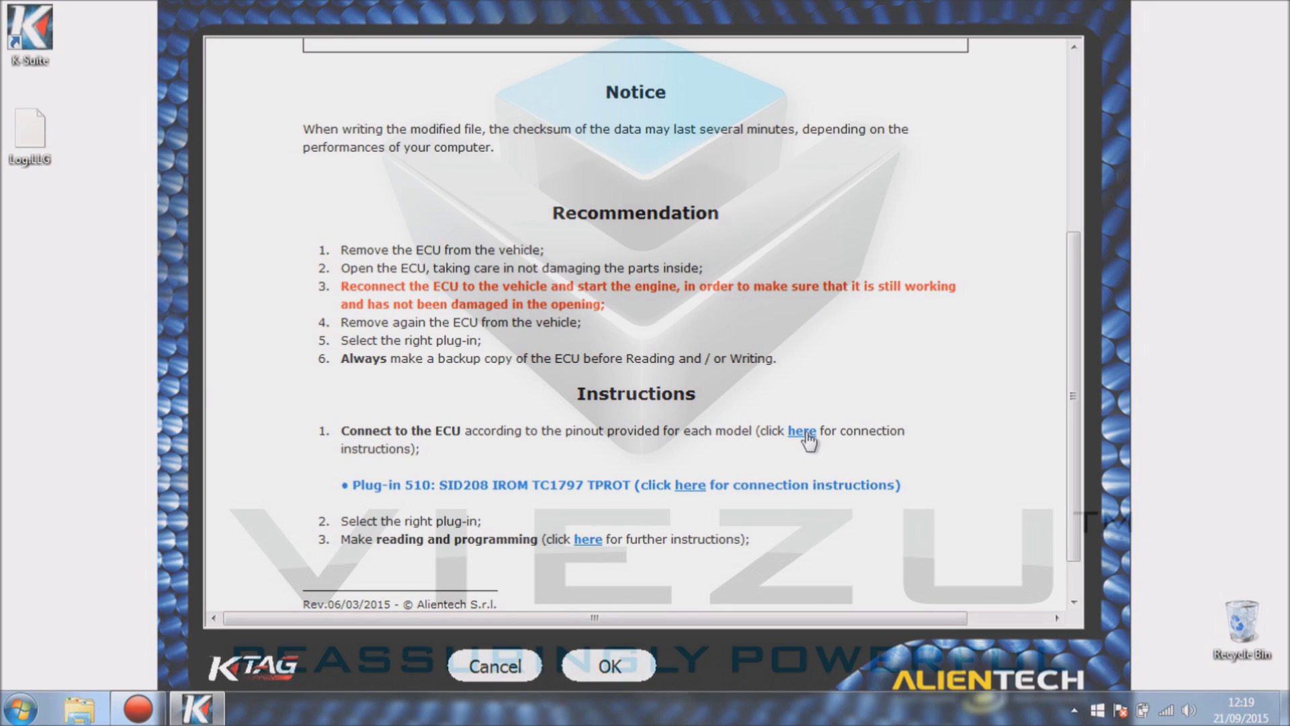
{"action": "left_click", "coordinate": [515, 485]}
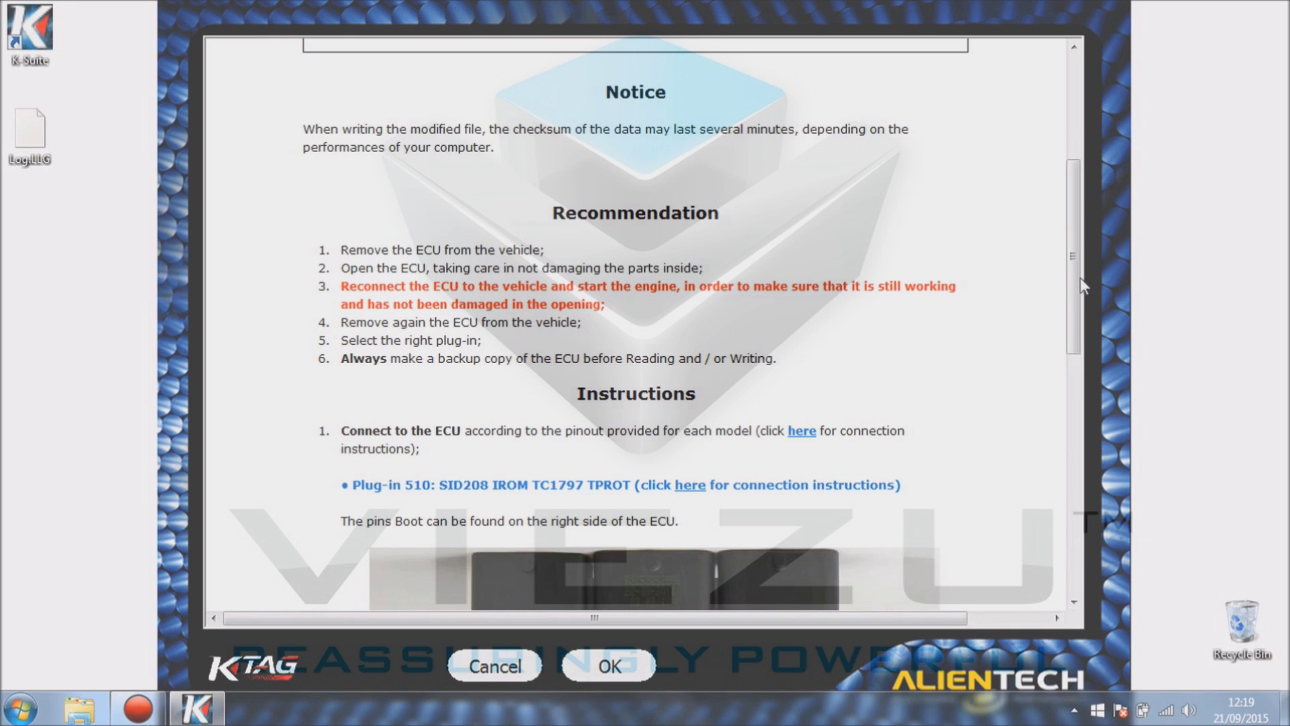
{"action": "left_click_drag", "start_coordinate": [1074, 289], "coordinate": [1037, 440]}
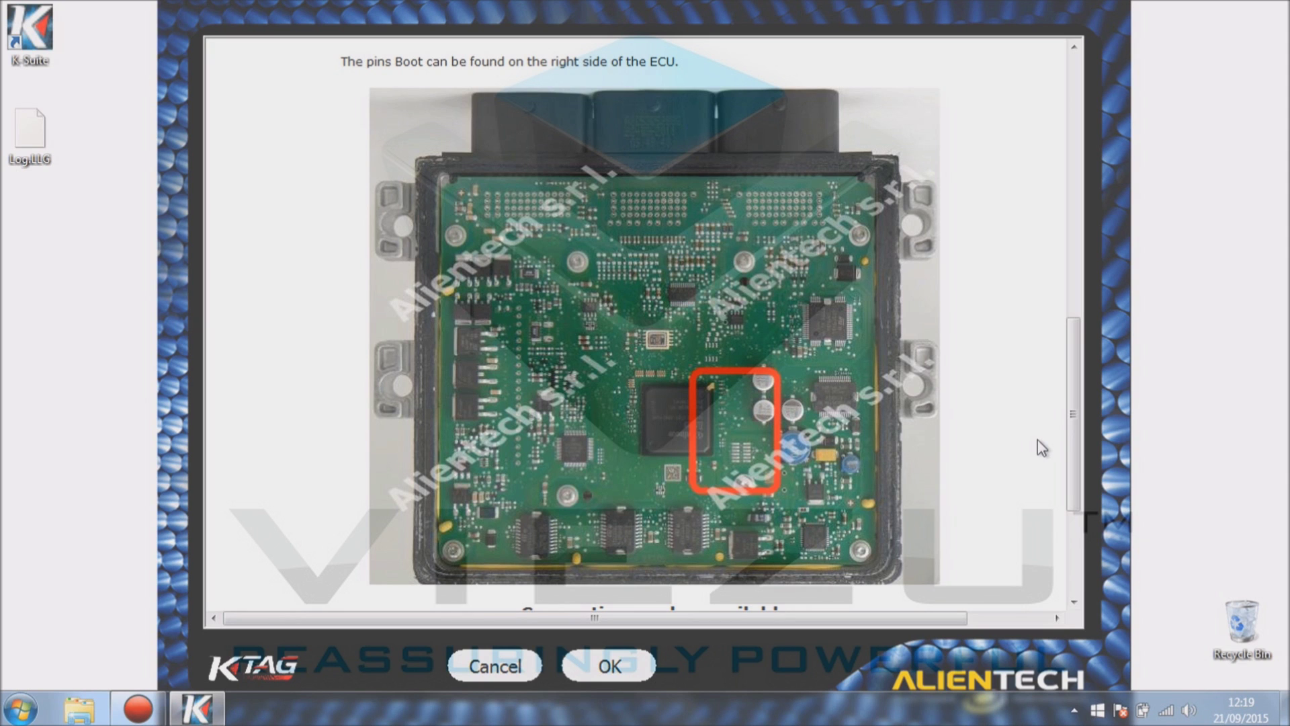
{"action": "left_click_drag", "start_coordinate": [1070, 456], "coordinate": [1058, 567]}
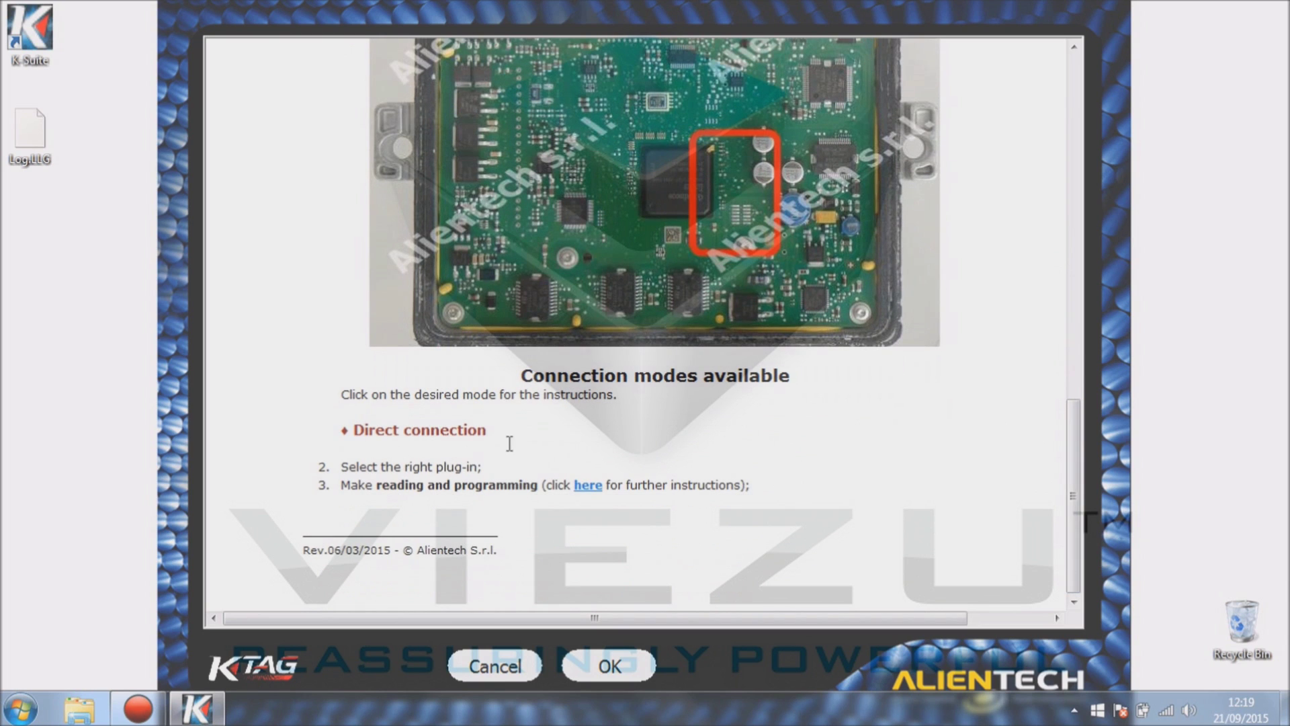
{"action": "left_click", "coordinate": [405, 431]}
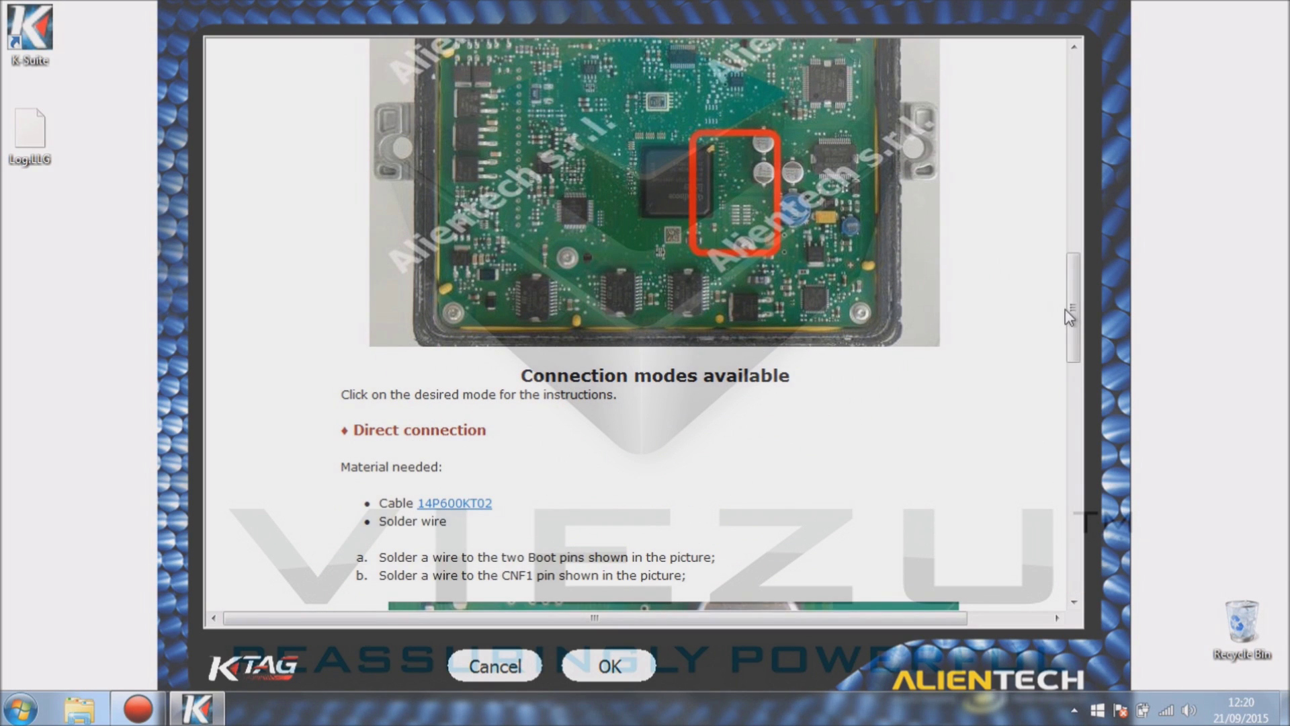
{"action": "left_click_drag", "start_coordinate": [1070, 314], "coordinate": [991, 516]}
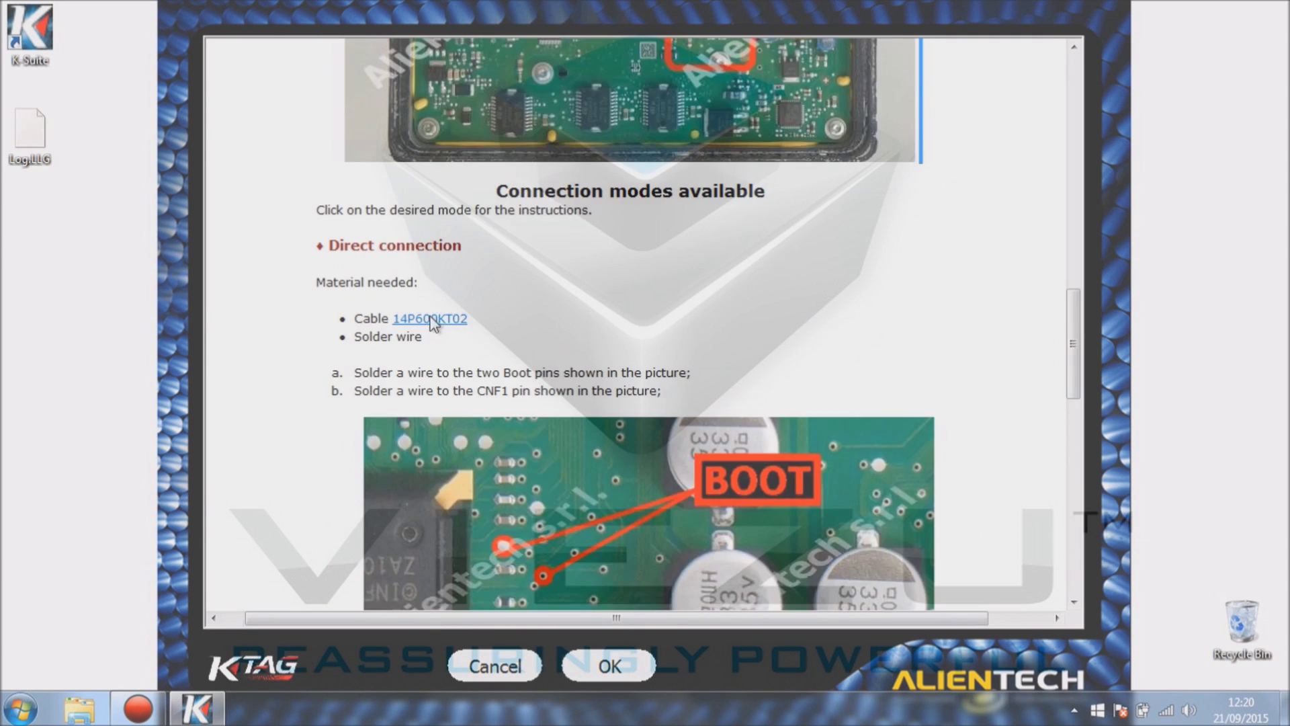
- View the Cable 14P600KT02 page and its wire colour pinout table
{"action": "left_click", "coordinate": [434, 318]}
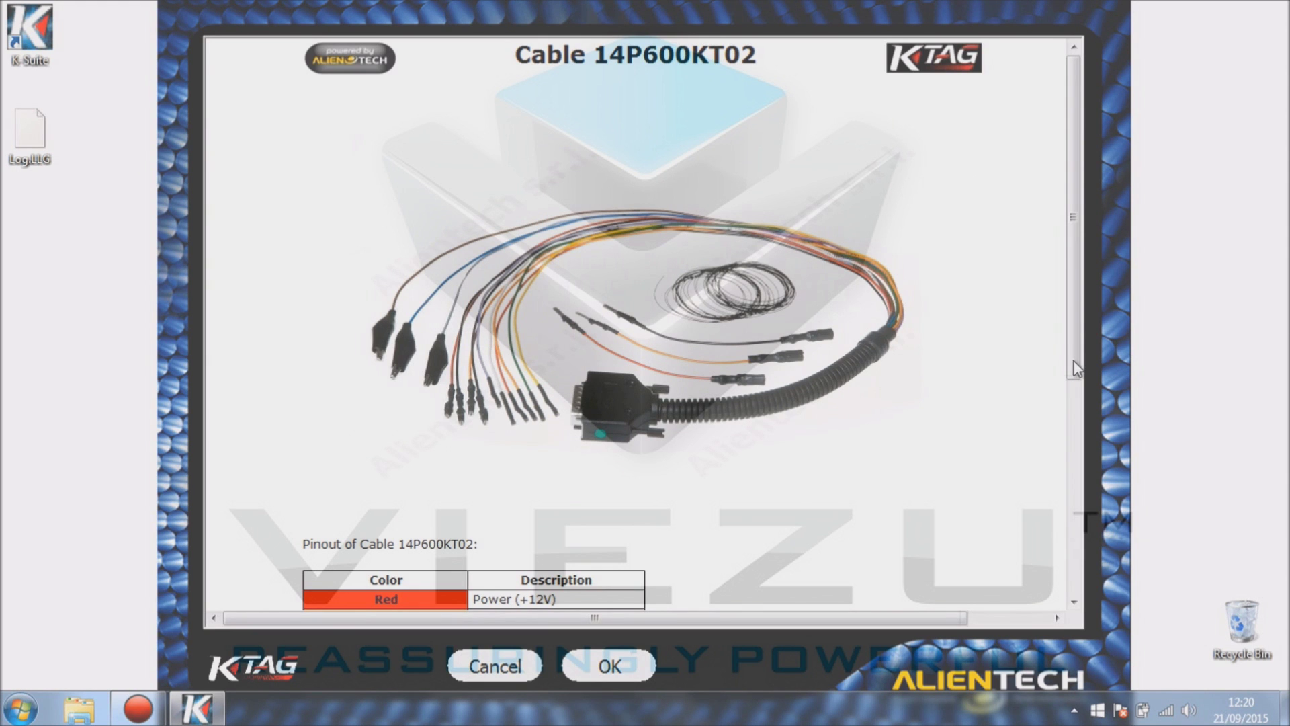
{"action": "left_click_drag", "start_coordinate": [1077, 368], "coordinate": [1072, 511]}
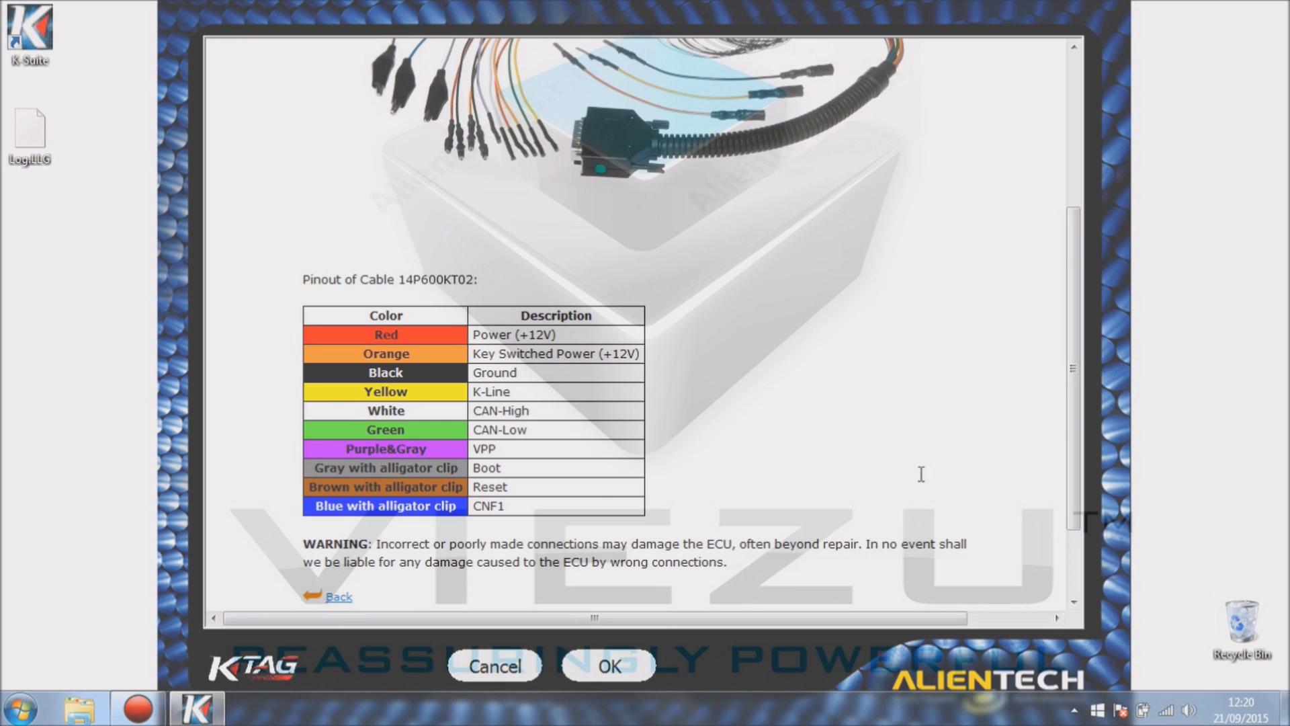
{"action": "scroll", "coordinate": [337, 497], "scroll_direction": "down", "scroll_amount": 2}
- Return to the SID208 instructions and re-expand the Plug-in 510 Direct connection details
{"action": "left_click", "coordinate": [335, 489]}
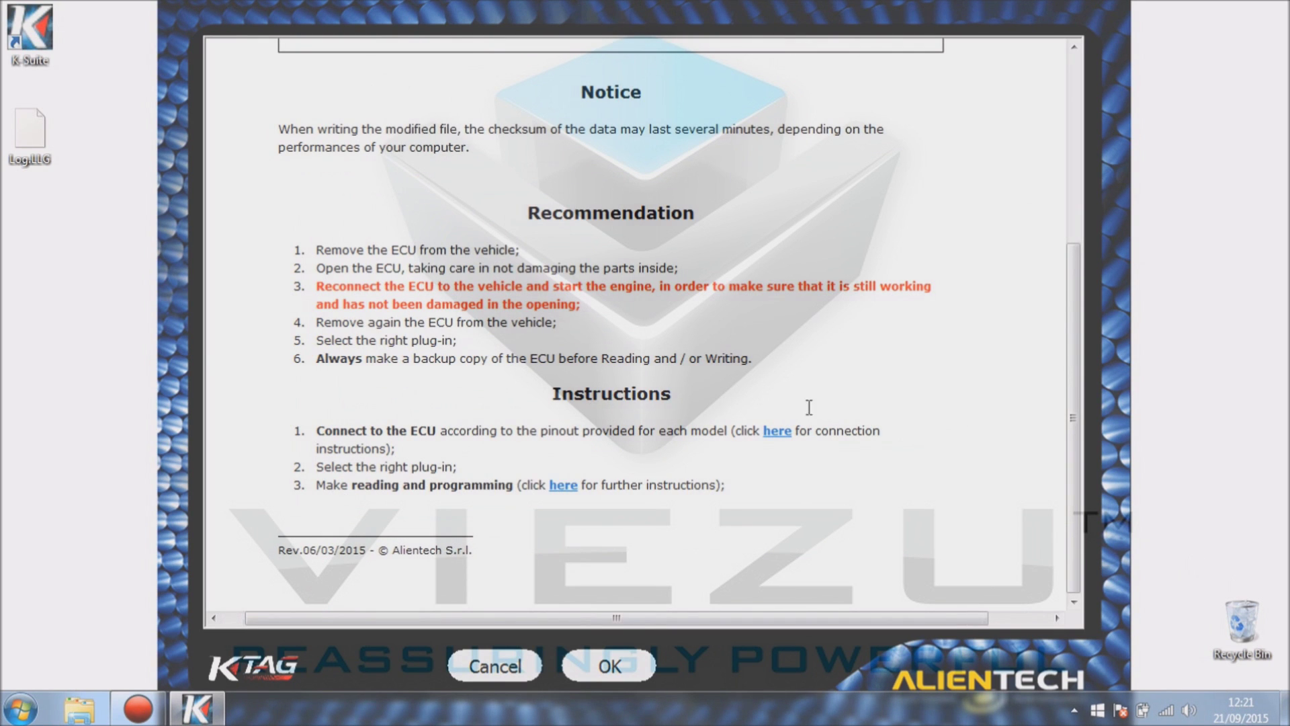
{"action": "left_click", "coordinate": [781, 433]}
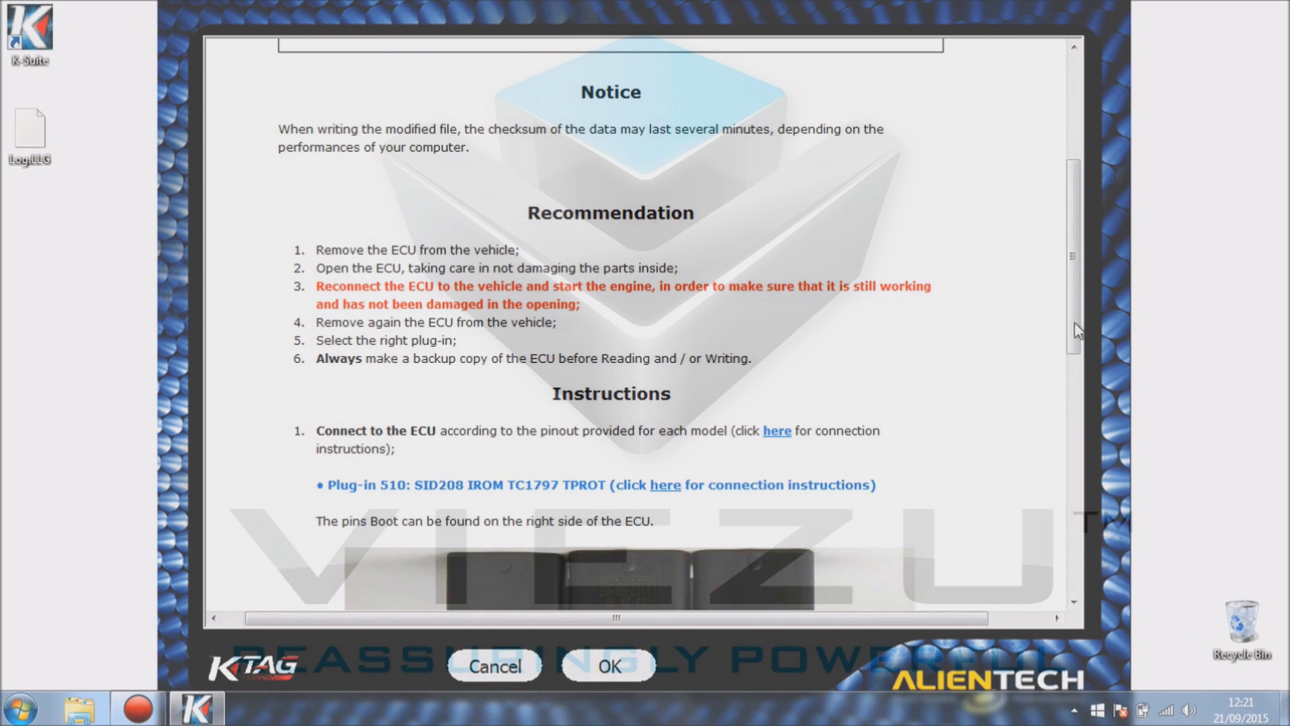
{"action": "left_click_drag", "start_coordinate": [1073, 327], "coordinate": [1075, 583]}
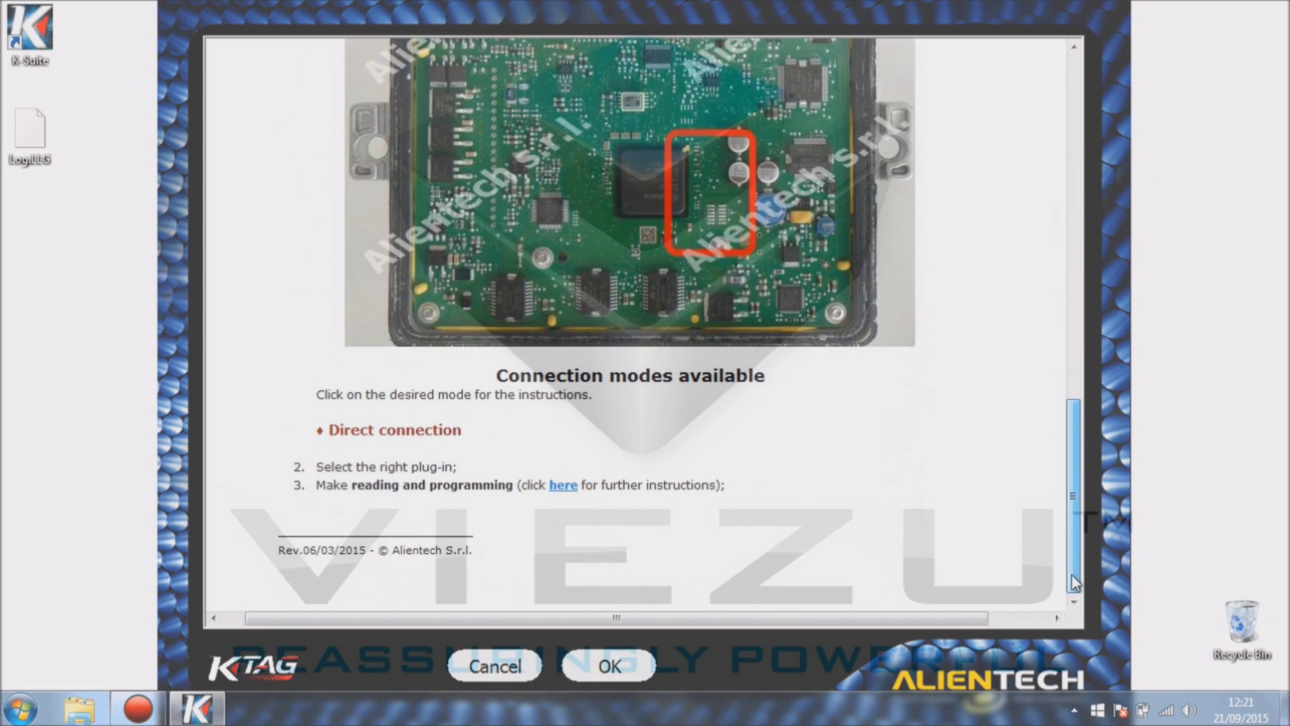
{"action": "left_click", "coordinate": [431, 435]}
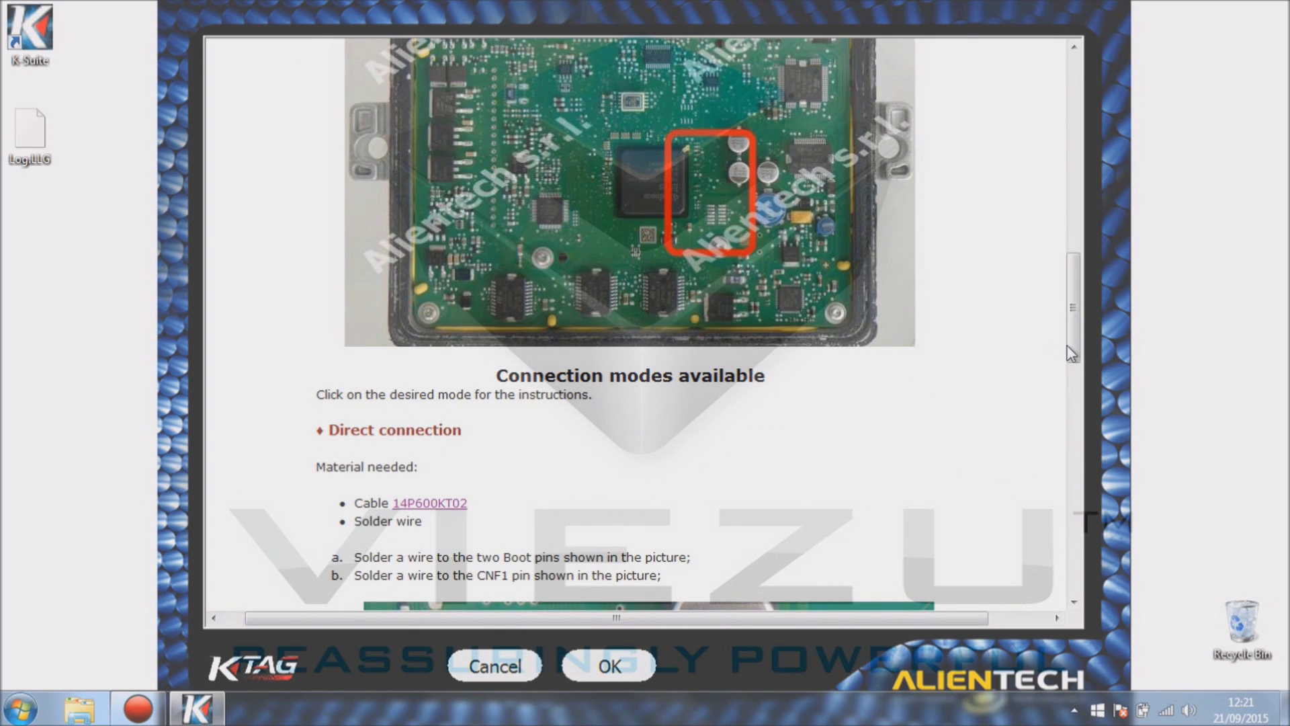
- Review the BOOT and CNF1 solder point pictures and pinout, then accept the instructions
{"action": "left_click_drag", "start_coordinate": [1071, 354], "coordinate": [1071, 428]}
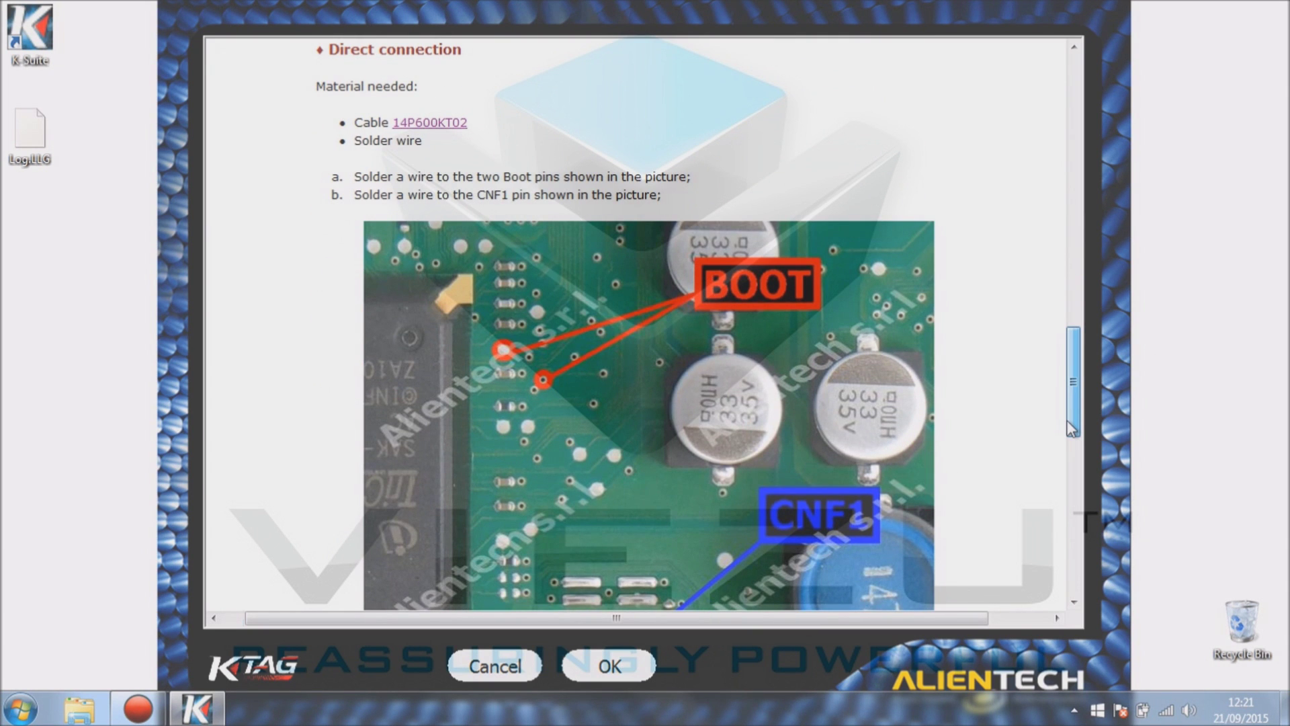
{"action": "left_click_drag", "start_coordinate": [1071, 428], "coordinate": [1048, 555]}
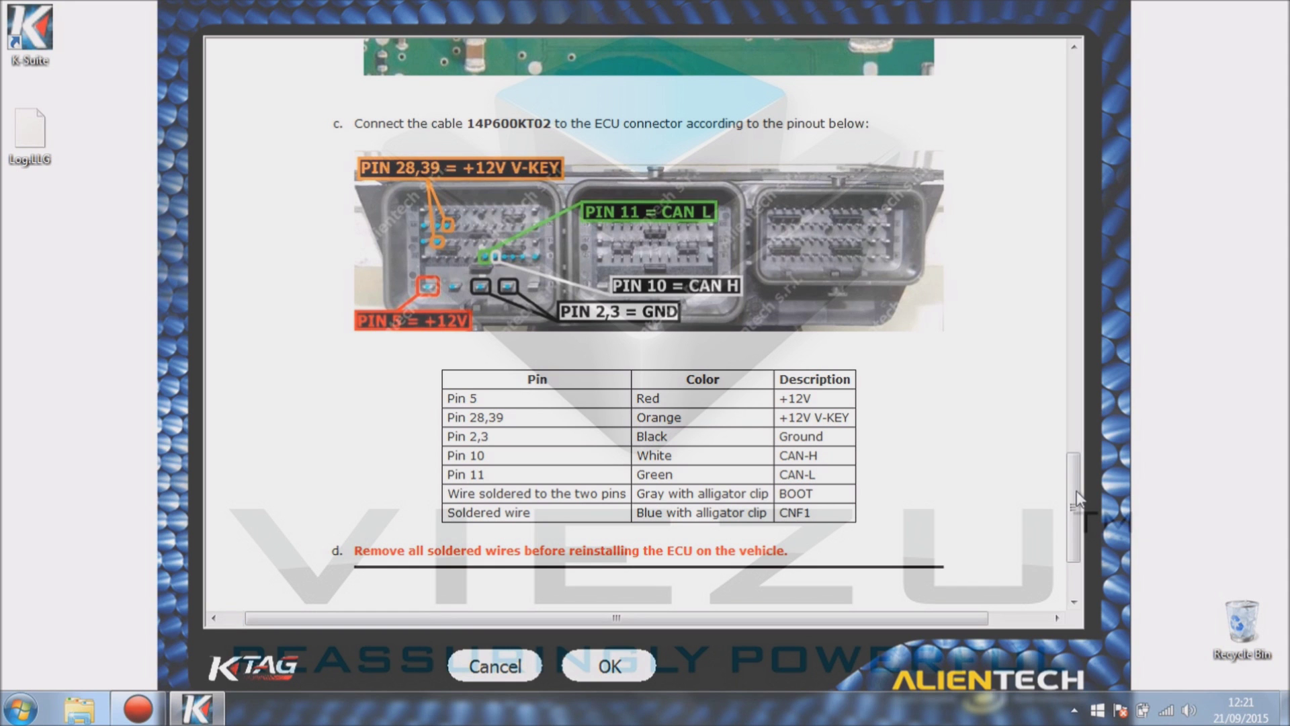
{"action": "left_click_drag", "start_coordinate": [1077, 498], "coordinate": [1082, 391]}
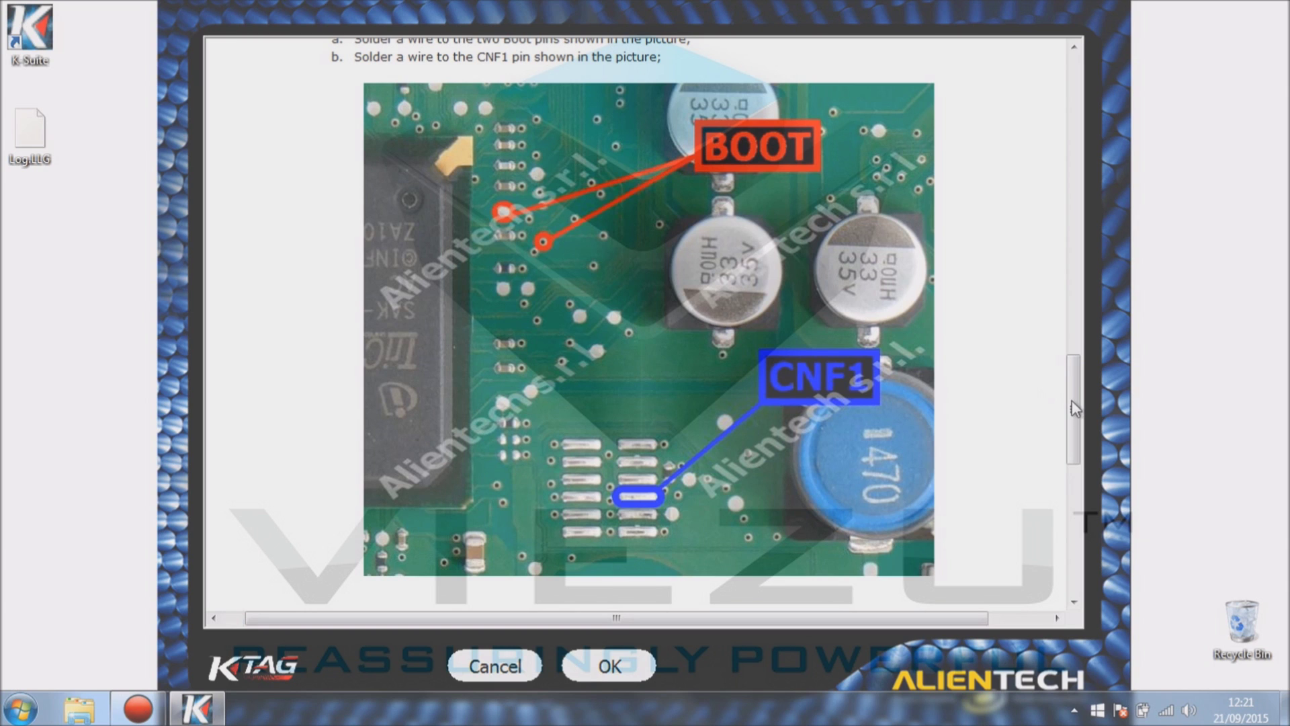
{"action": "left_click_drag", "start_coordinate": [1074, 409], "coordinate": [1075, 220]}
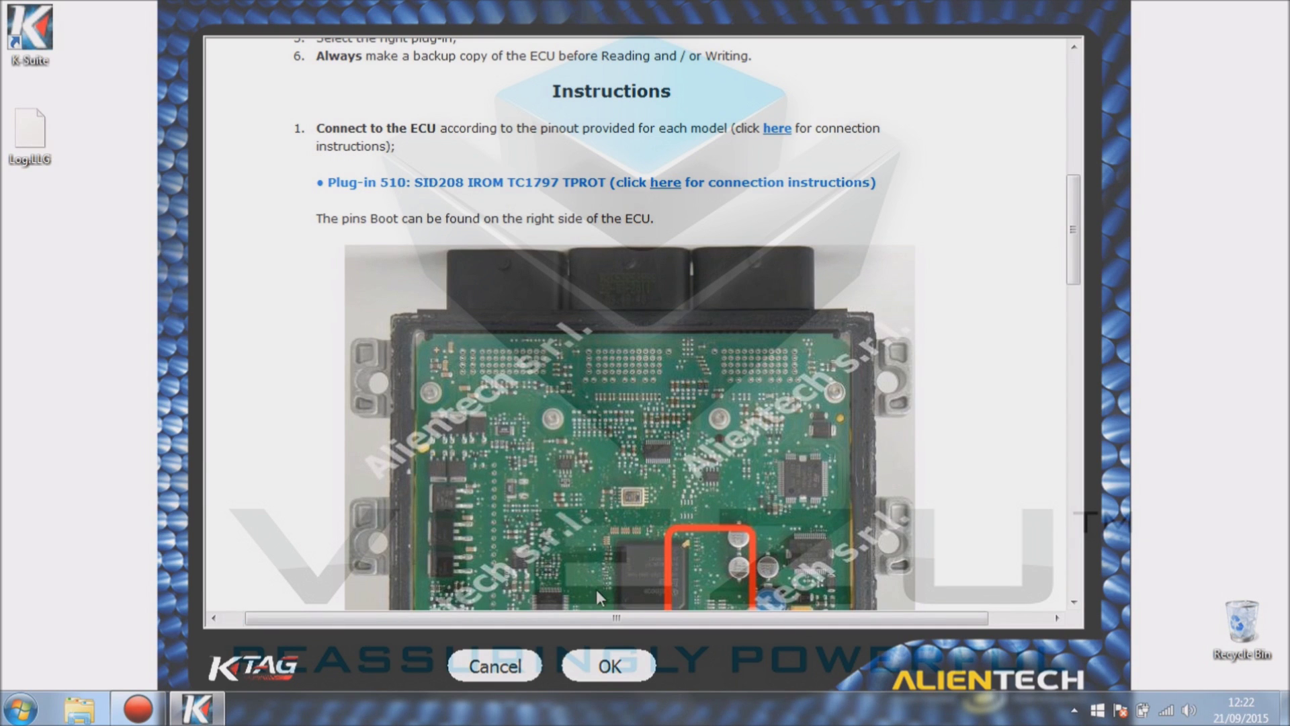
{"action": "left_click", "coordinate": [600, 675]}
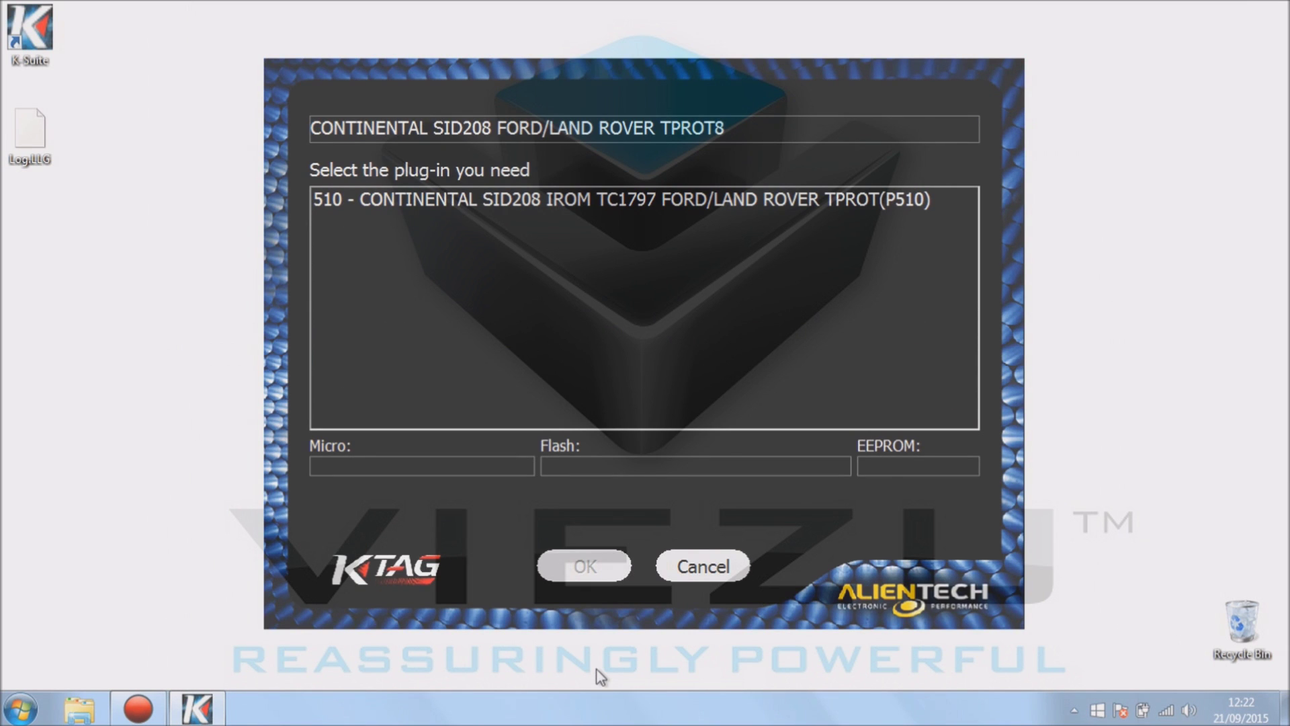
- Select plug-in 510 CONTINENTAL SID208 IROM TC1797 to reach its backup, restore and patch window
{"action": "left_click", "coordinate": [320, 206]}
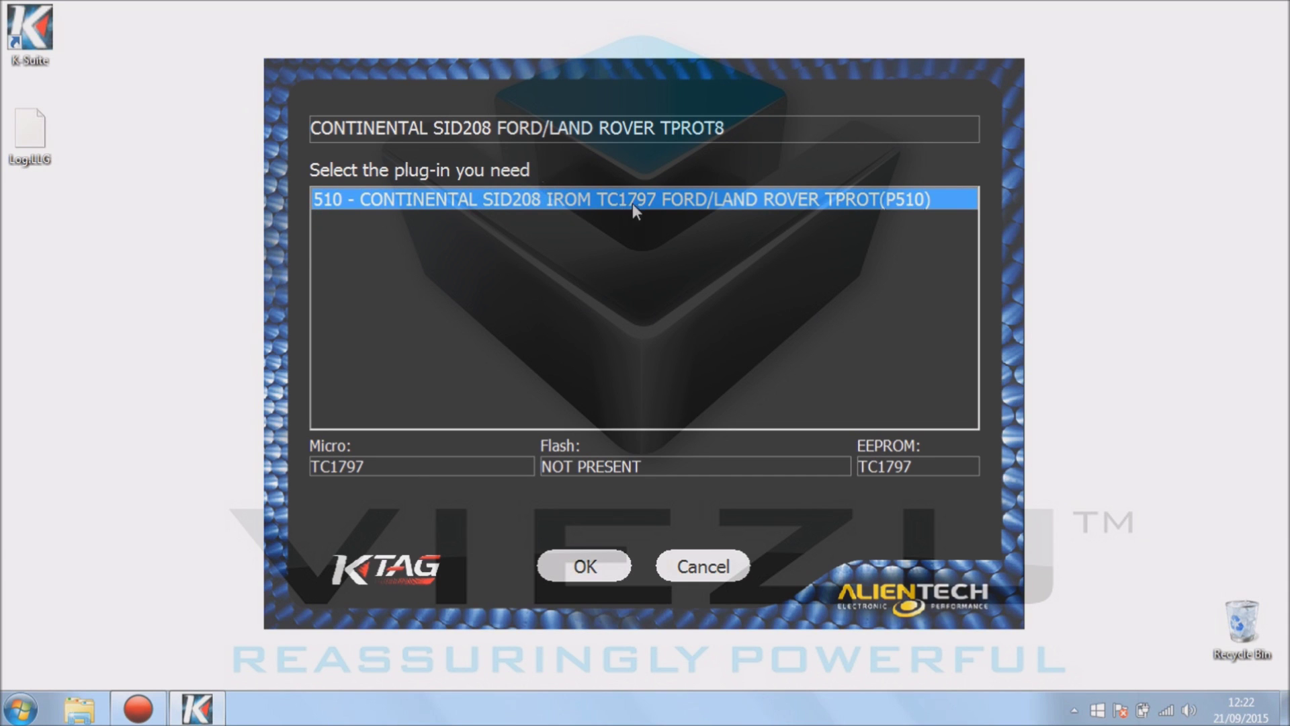
{"action": "left_click", "coordinate": [588, 570]}
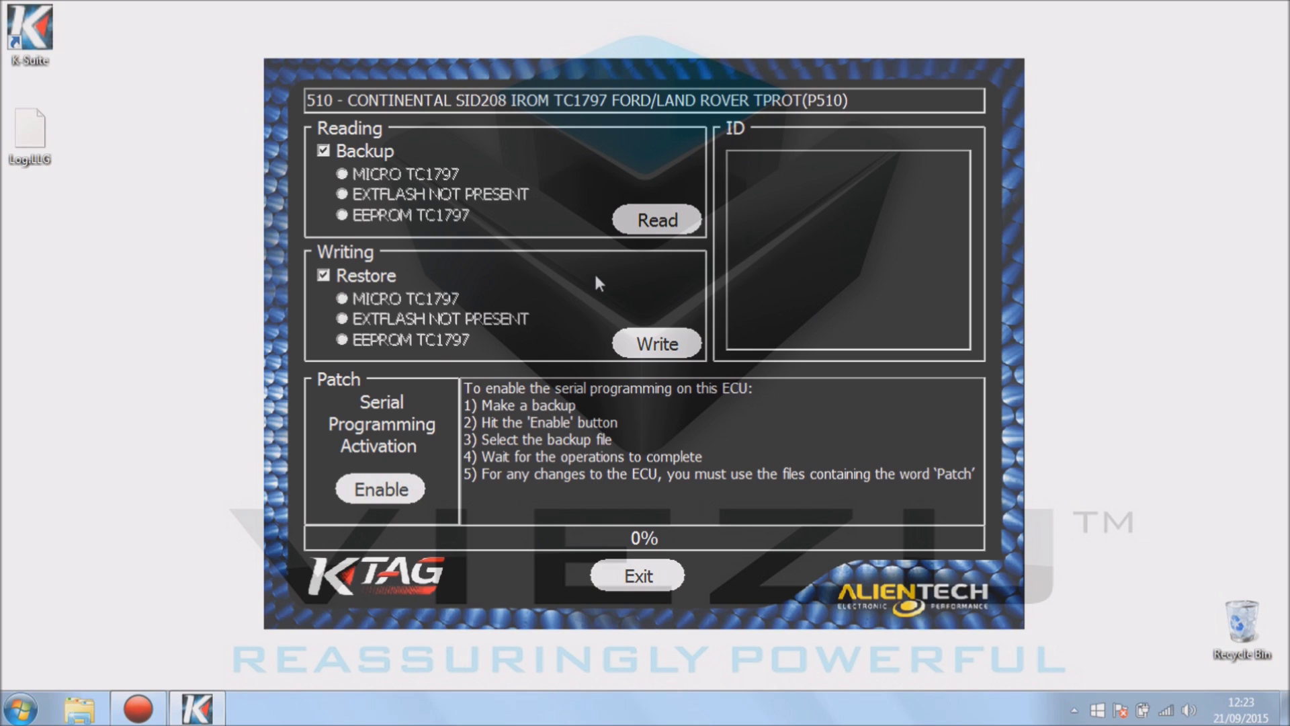
- Read a full micro and EEPROM backup of the SID208 ECU, then begin naming the file
{"action": "left_click", "coordinate": [640, 226]}
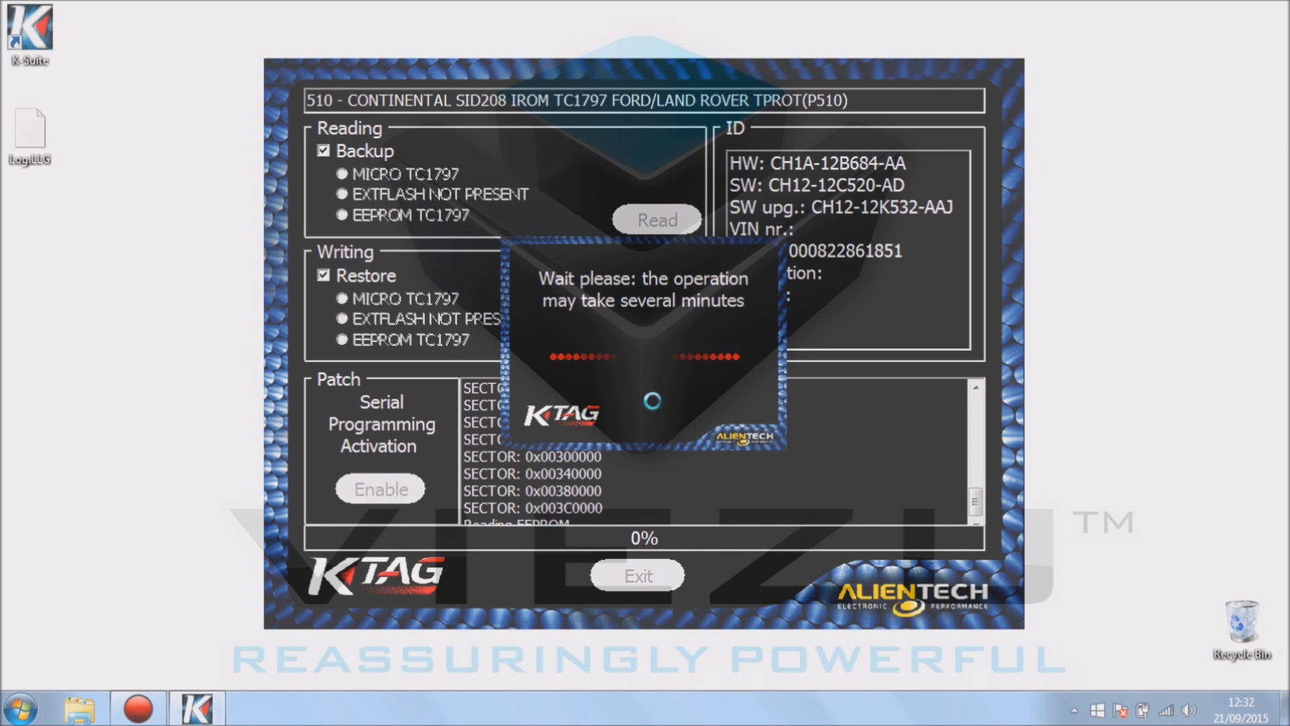
{"action": "type", "text": "KR"}
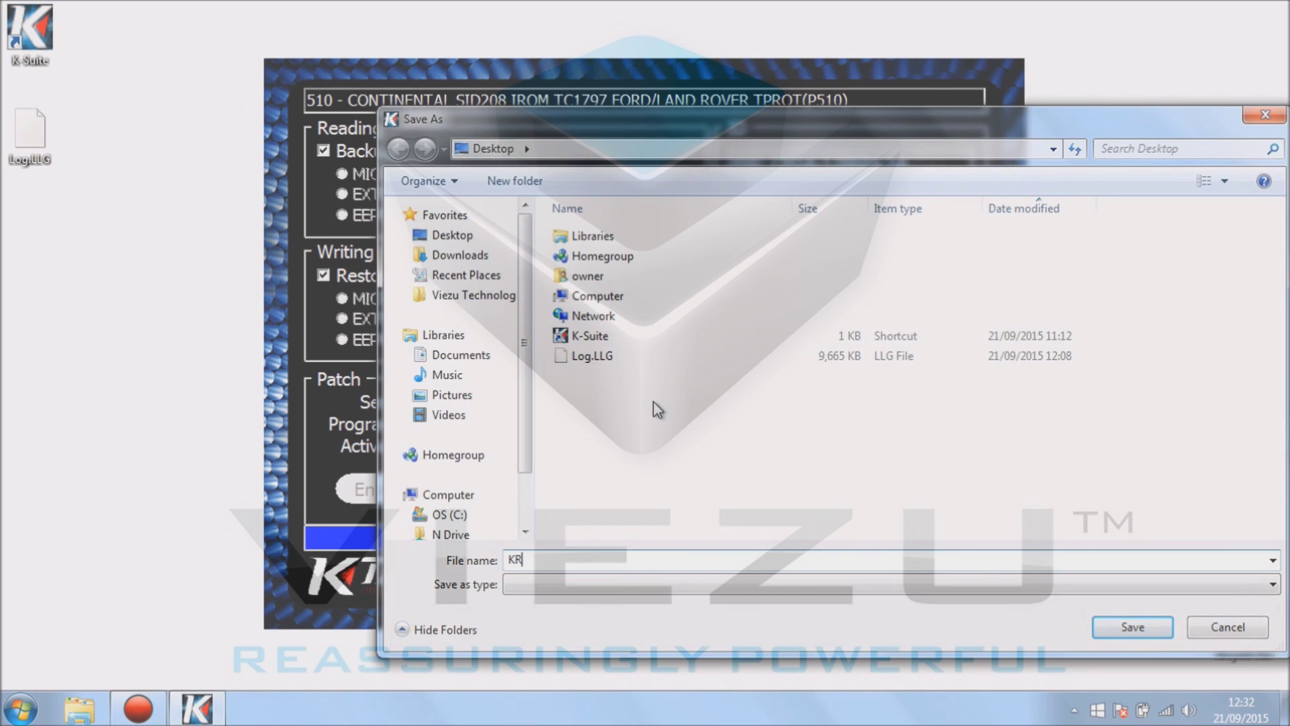
{"action": "key", "text": "BackSpace"}
- Save the backup to the Desktop as 'KTAG READ', choosing to save separate files
{"action": "type", "text": "TAG READ"}
{"action": "left_click", "coordinate": [1132, 627]}
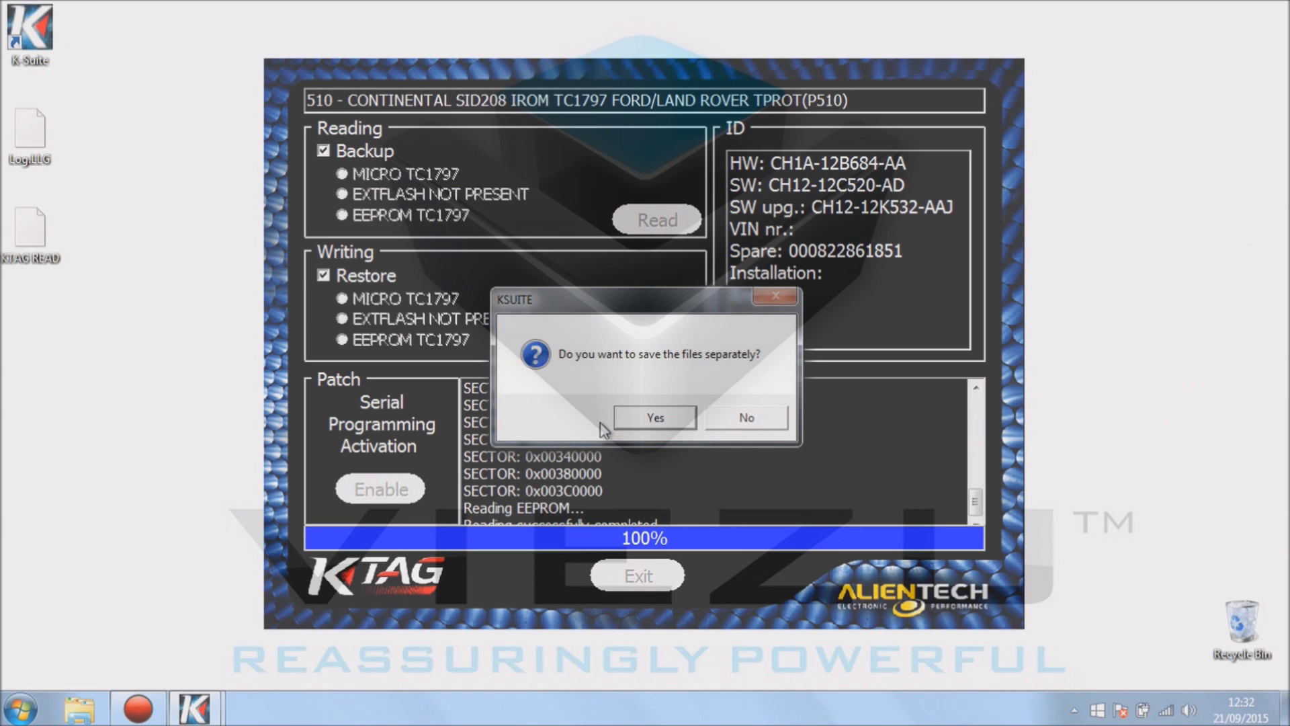
{"action": "left_click", "coordinate": [656, 420]}
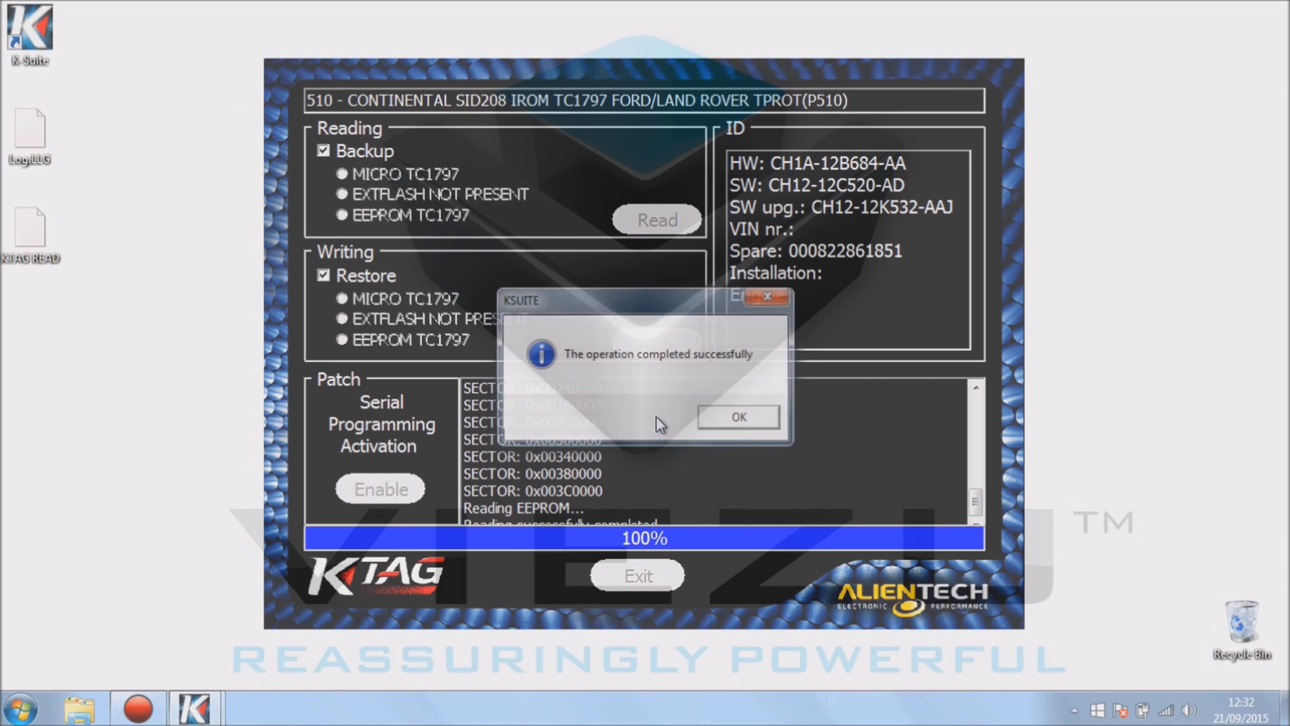
- Dismiss the completion message and inspect the KTAG READ, .MPC and .EPR files on the Desktop
{"action": "left_click", "coordinate": [718, 423]}
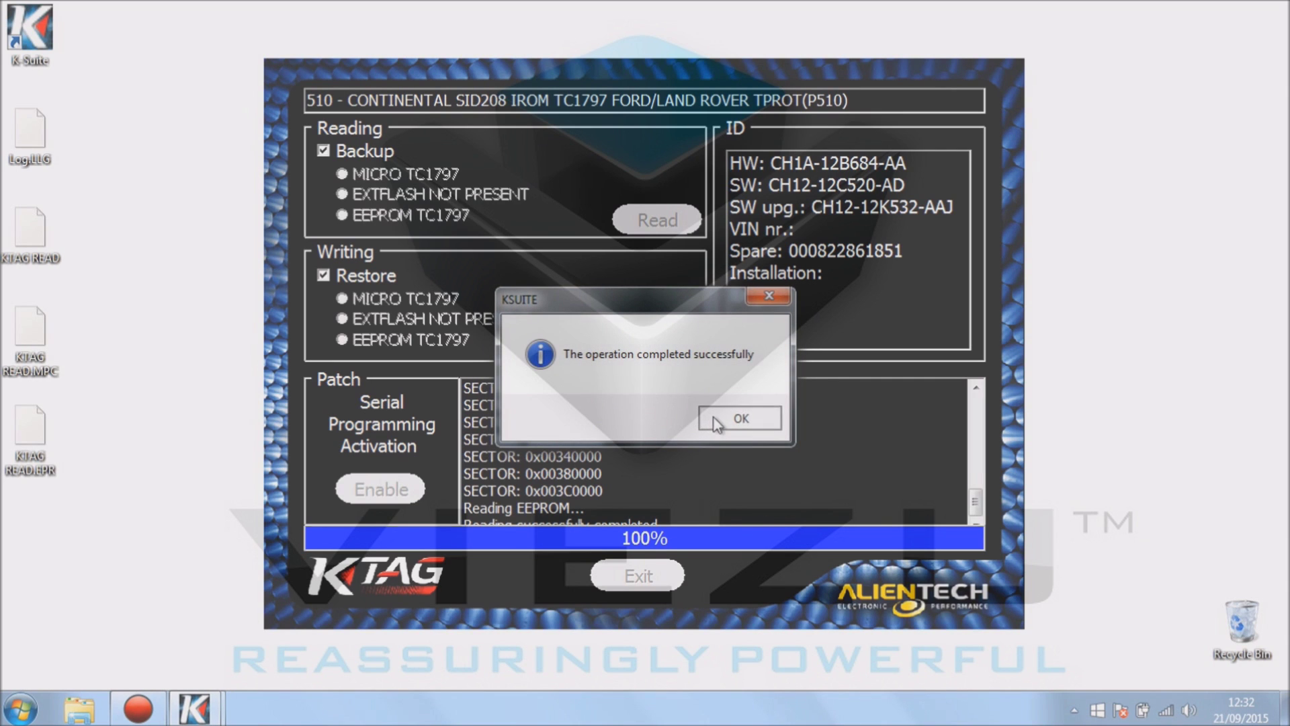
{"action": "left_click", "coordinate": [23, 340]}
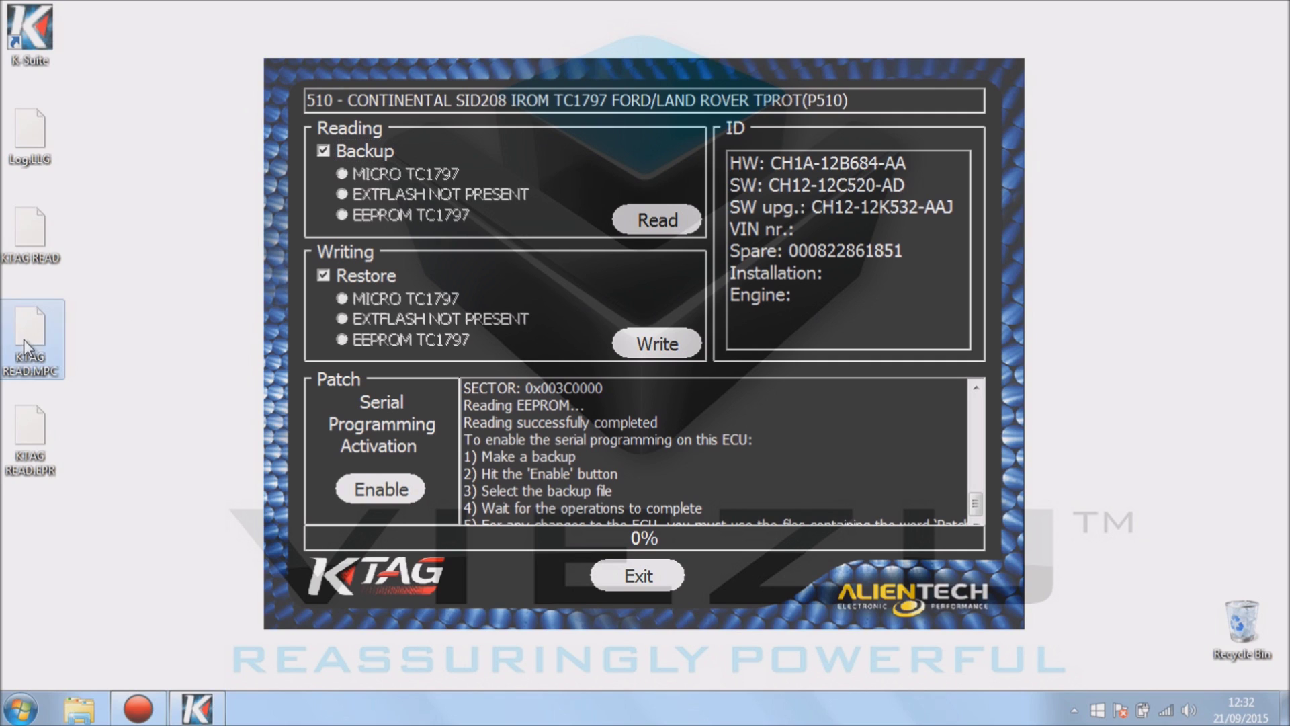
{"action": "left_click", "coordinate": [35, 430]}
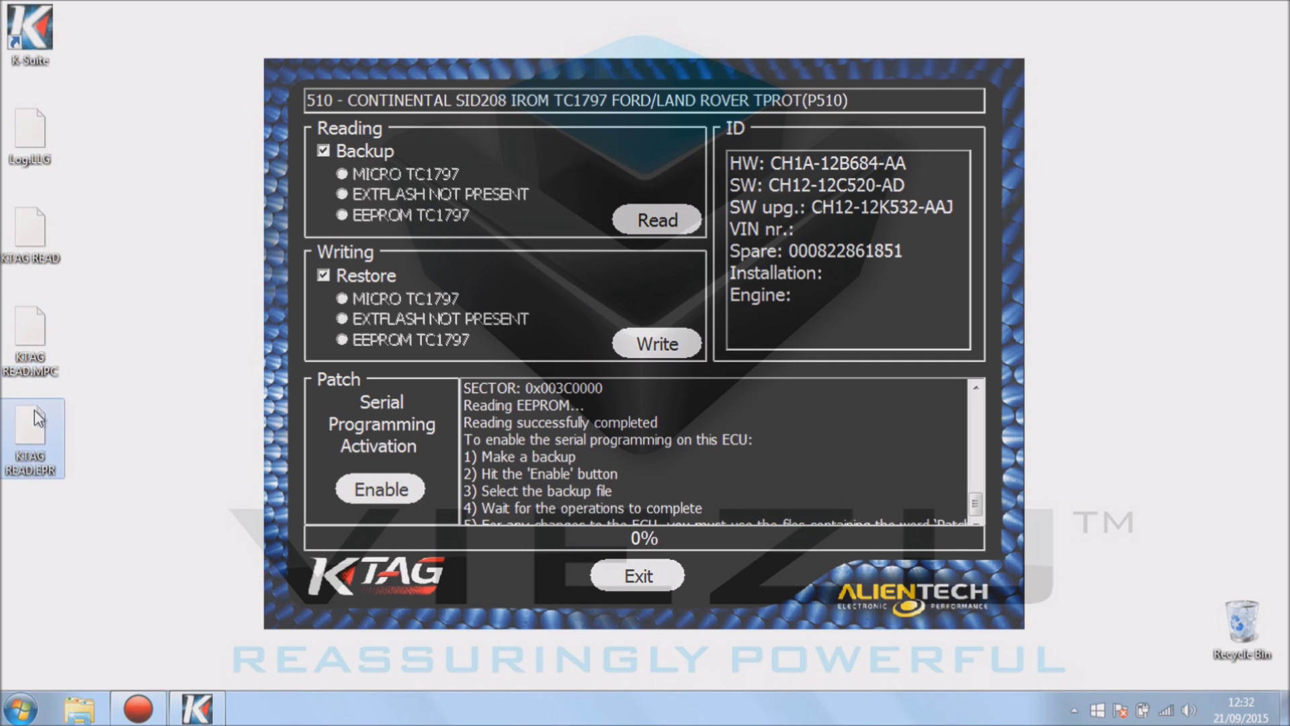
{"action": "left_click", "coordinate": [39, 359]}
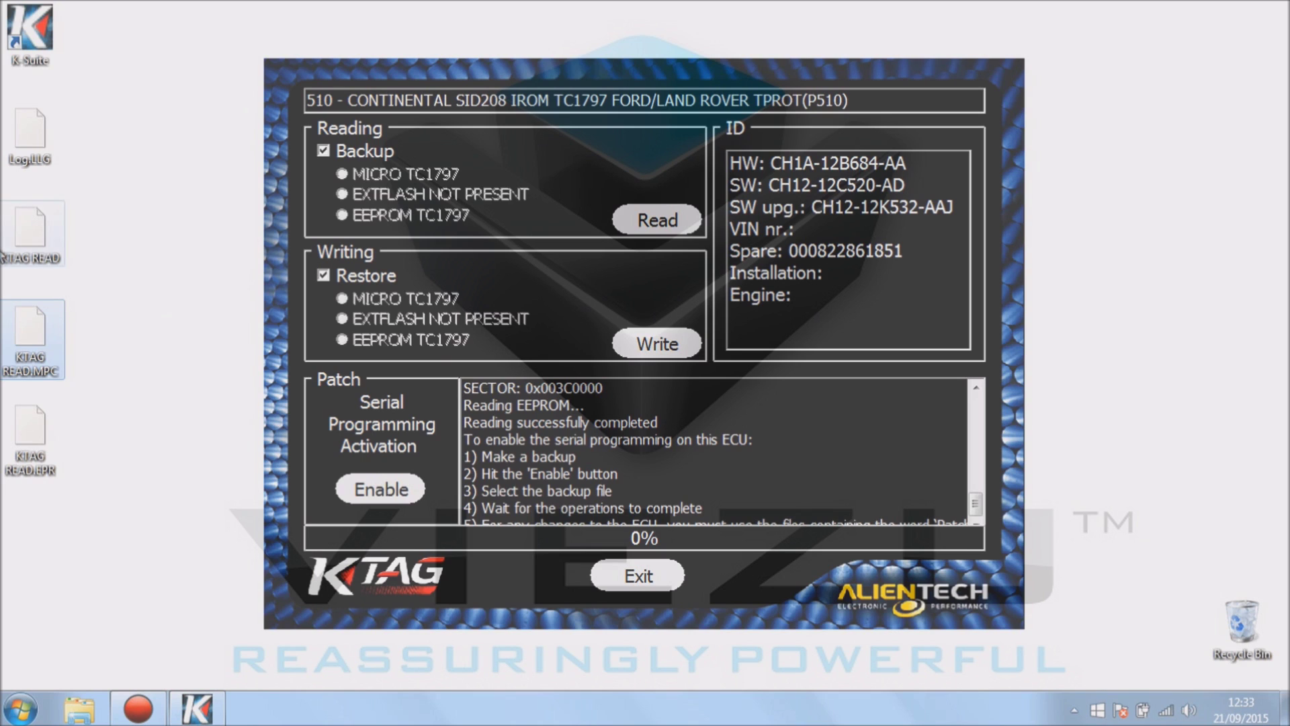
{"action": "left_click", "coordinate": [11, 248]}
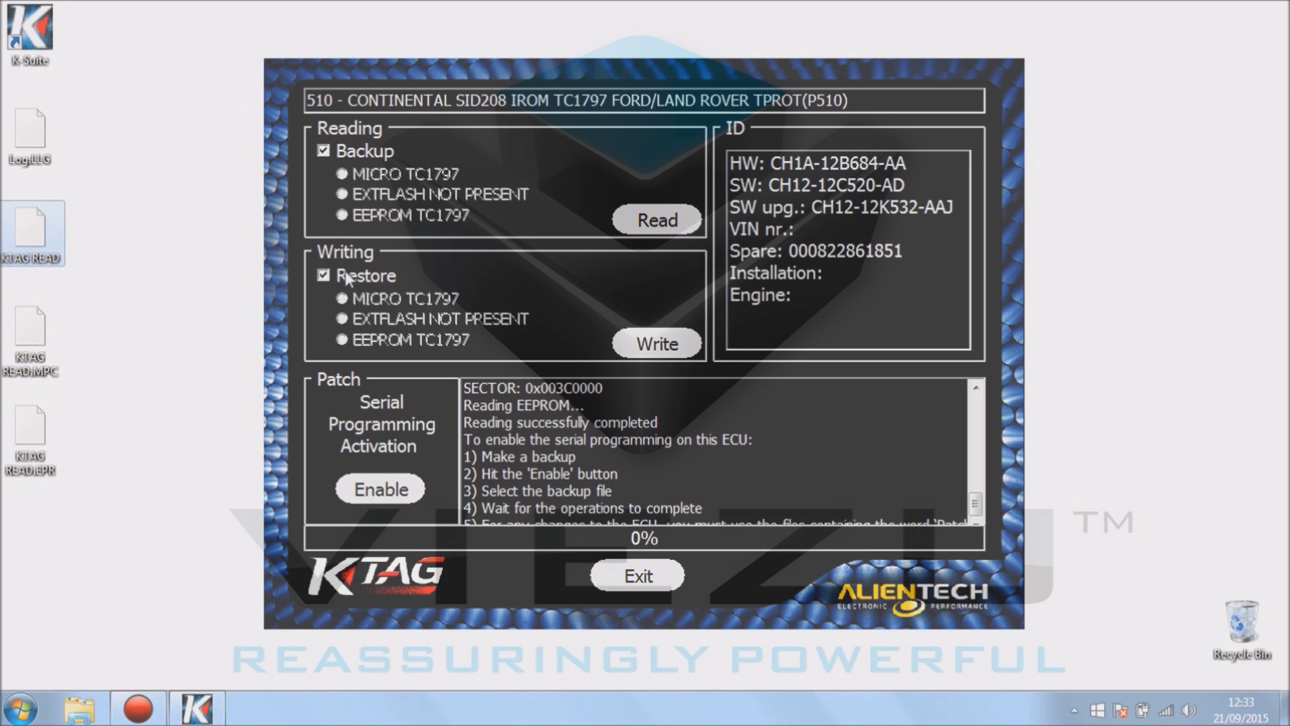
- Enable serial programming on the ECU using the KTAG READ backup file
{"action": "left_click", "coordinate": [376, 488]}
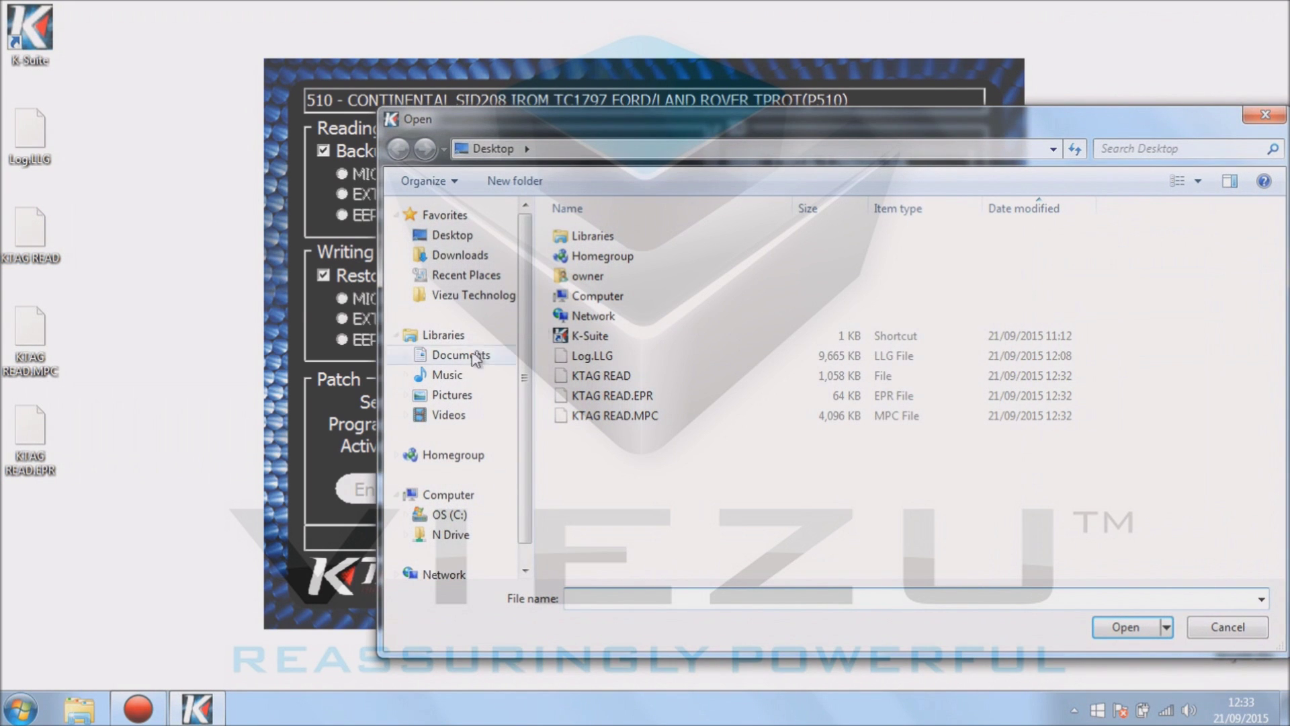
{"action": "left_click", "coordinate": [614, 376]}
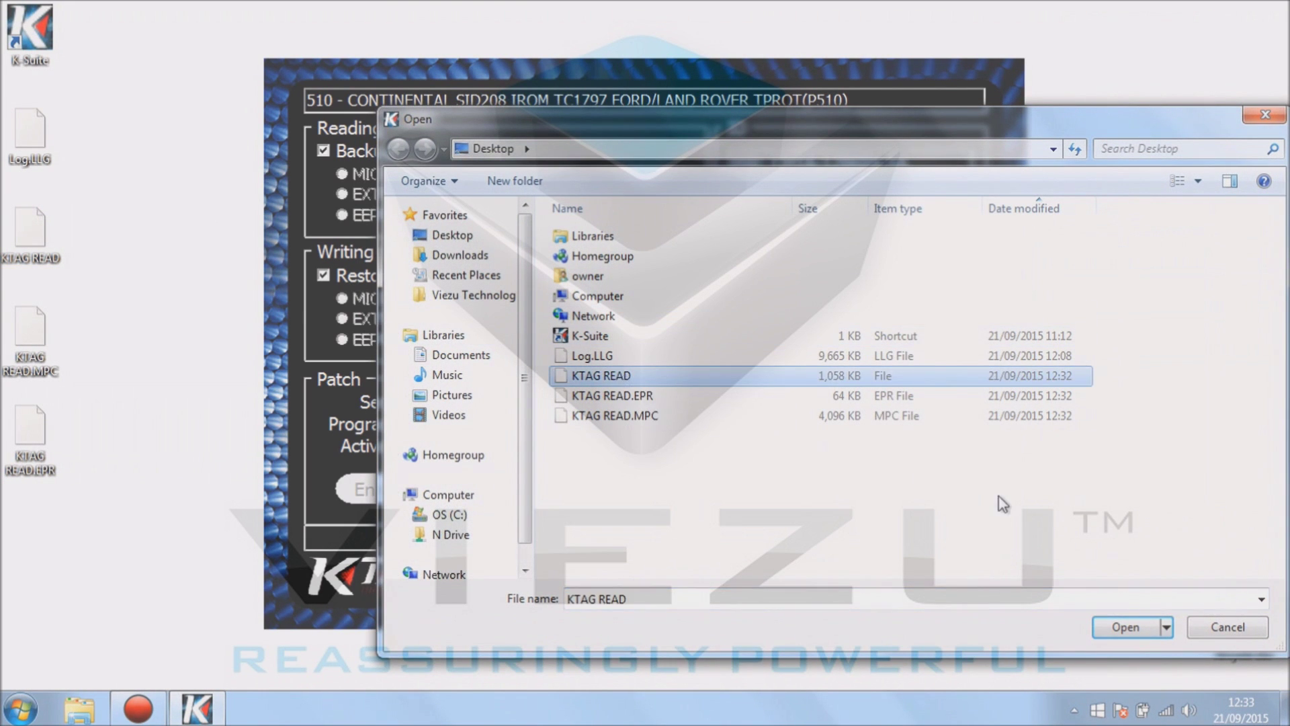
{"action": "left_click", "coordinate": [1127, 626]}
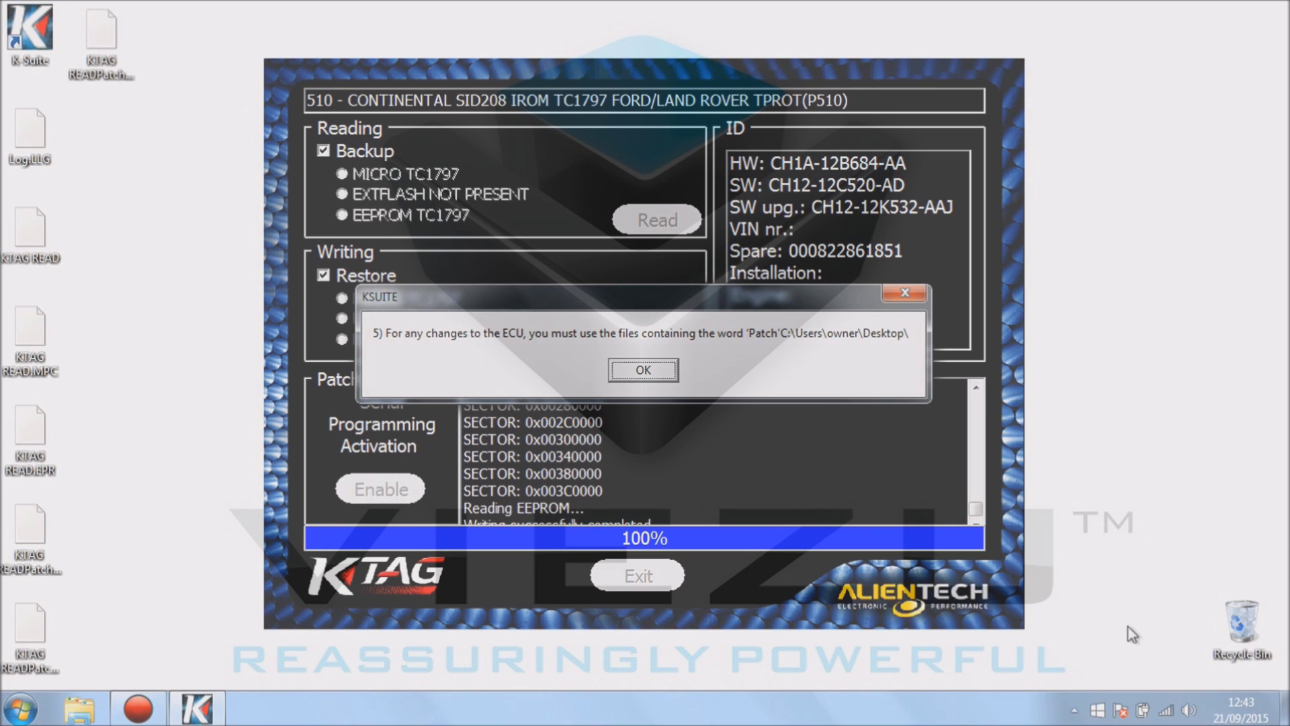
- Acknowledge the Patch-file notice and inspect the KTAG READPatch .EPR, .MPC and .pth files on the Desktop
{"action": "left_click", "coordinate": [619, 373]}
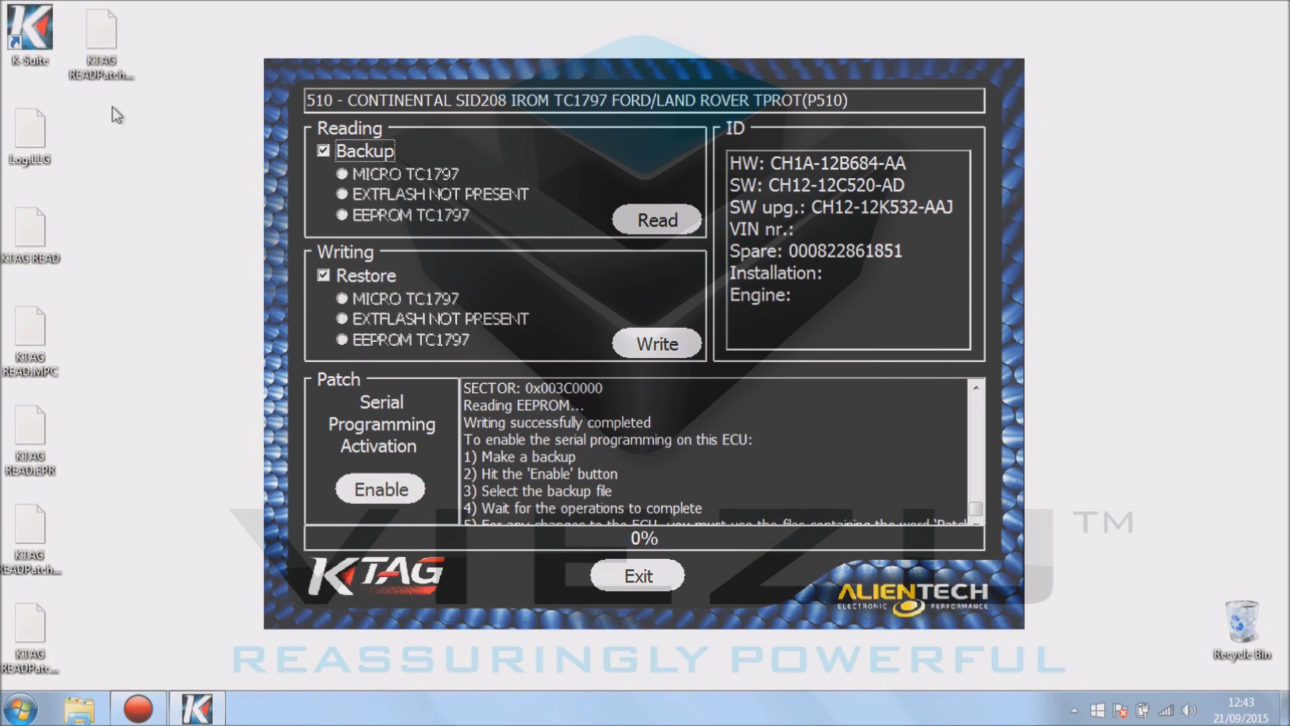
{"action": "left_click", "coordinate": [101, 47]}
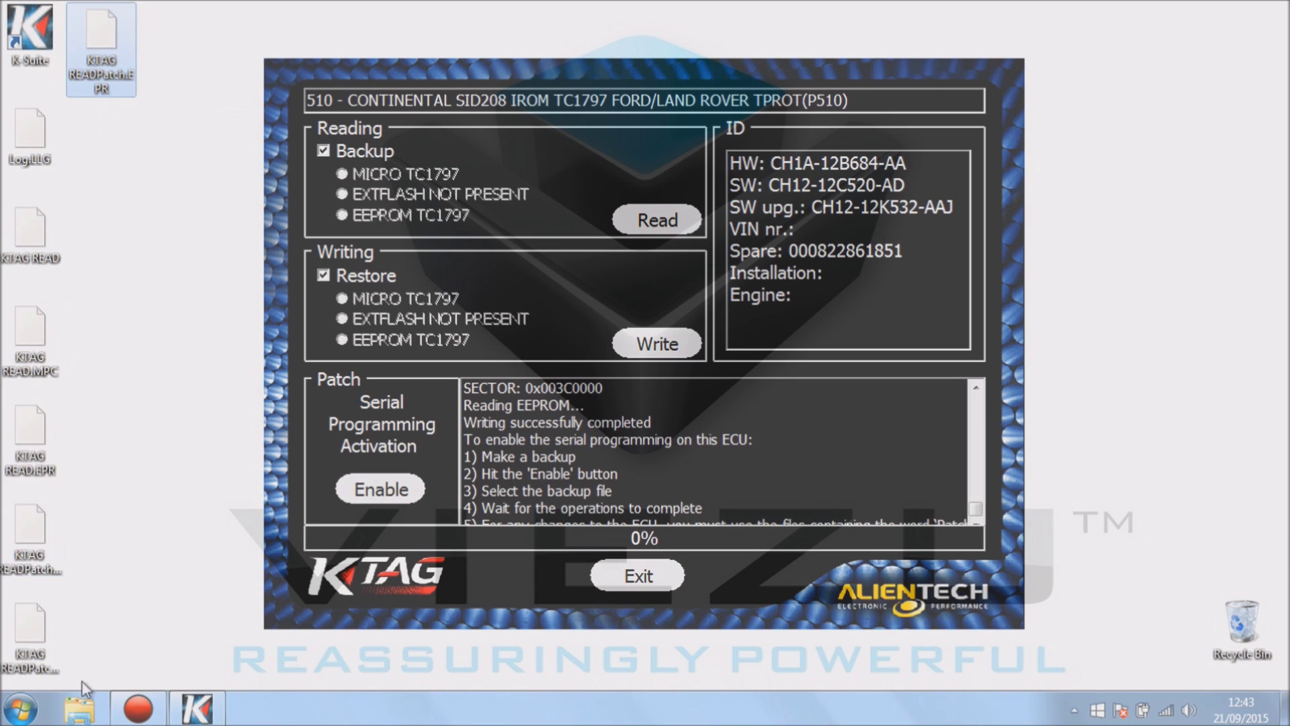
{"action": "left_click", "coordinate": [31, 626]}
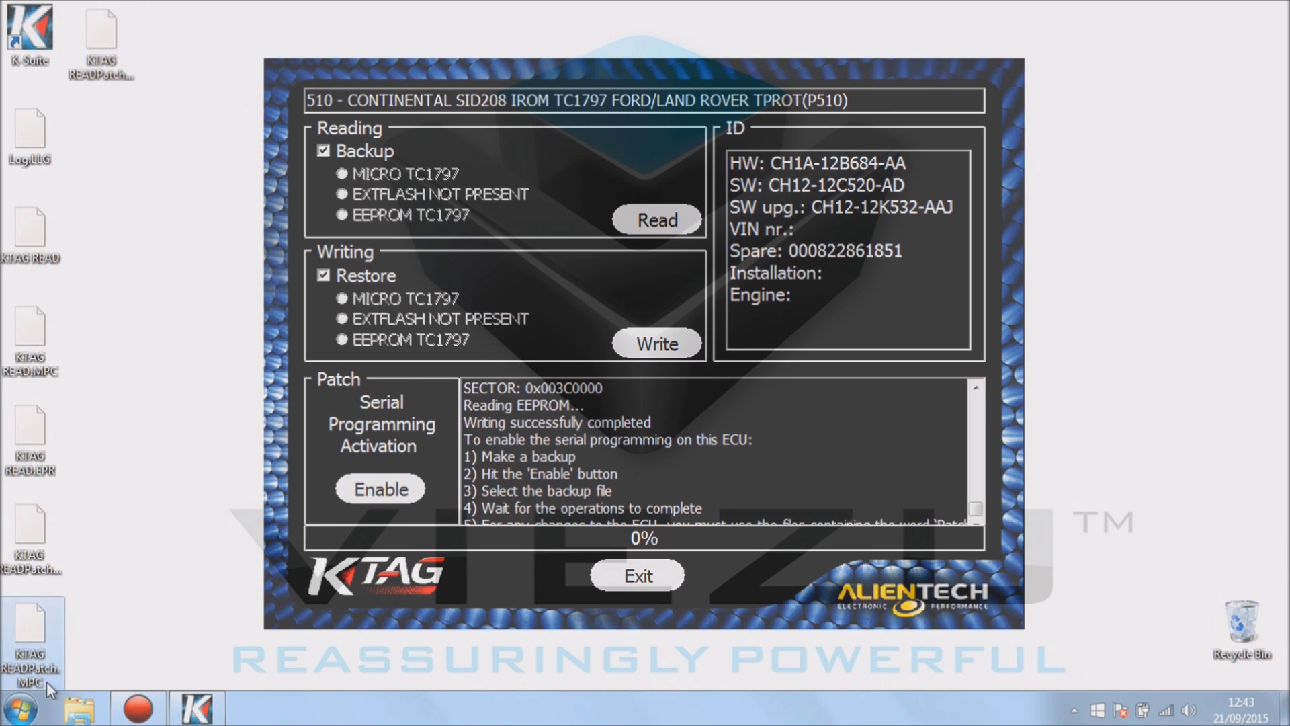
{"action": "left_click", "coordinate": [33, 534]}
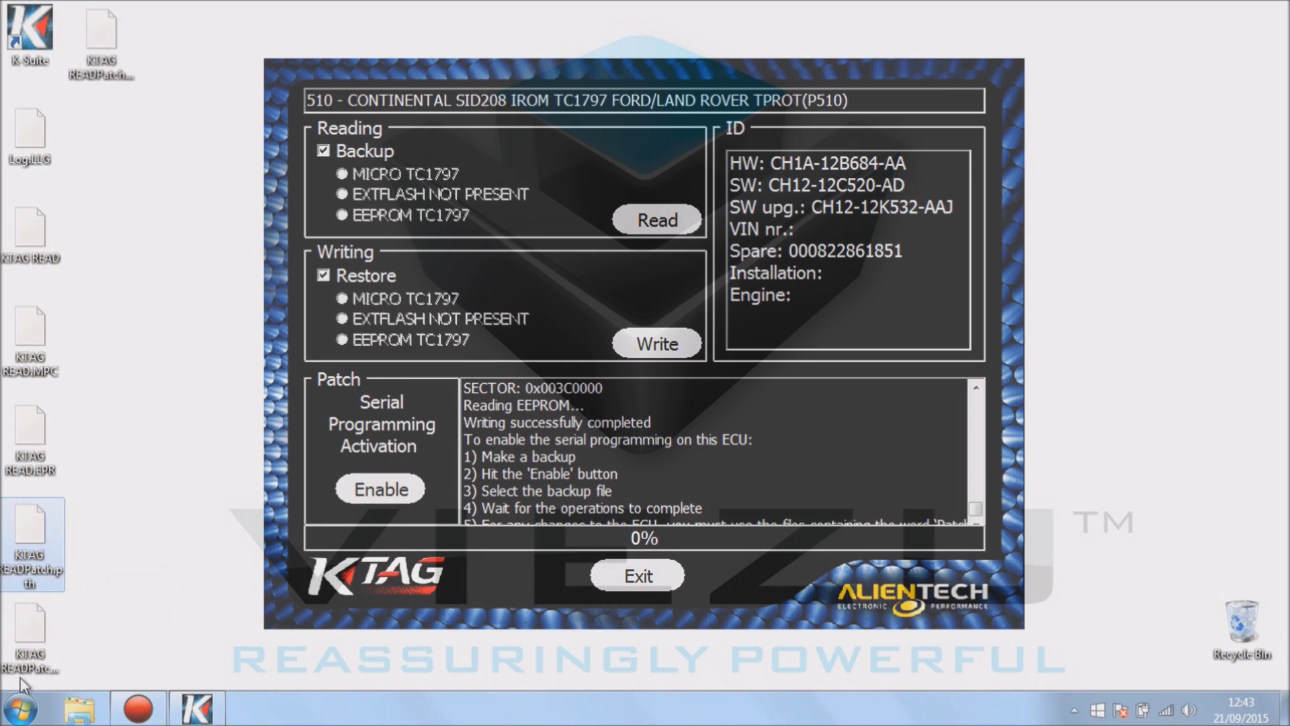
{"action": "left_click", "coordinate": [118, 37]}
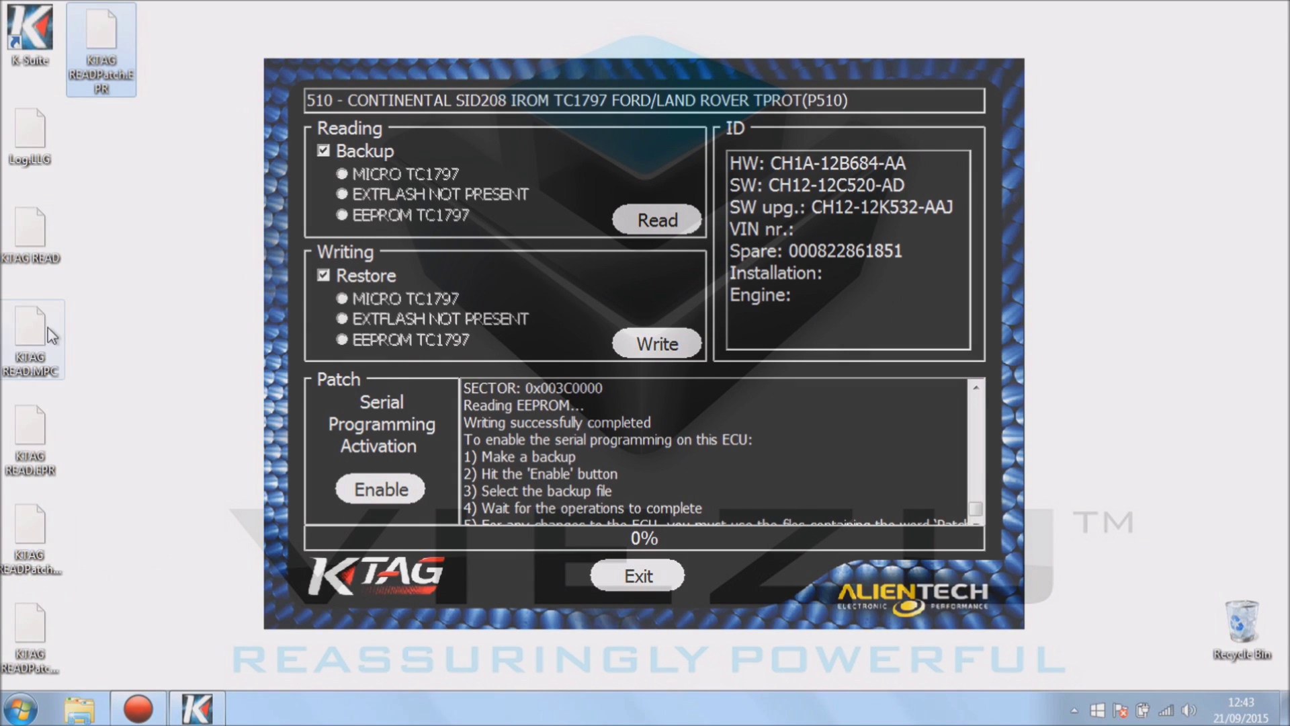
{"action": "left_click", "coordinate": [11, 628]}
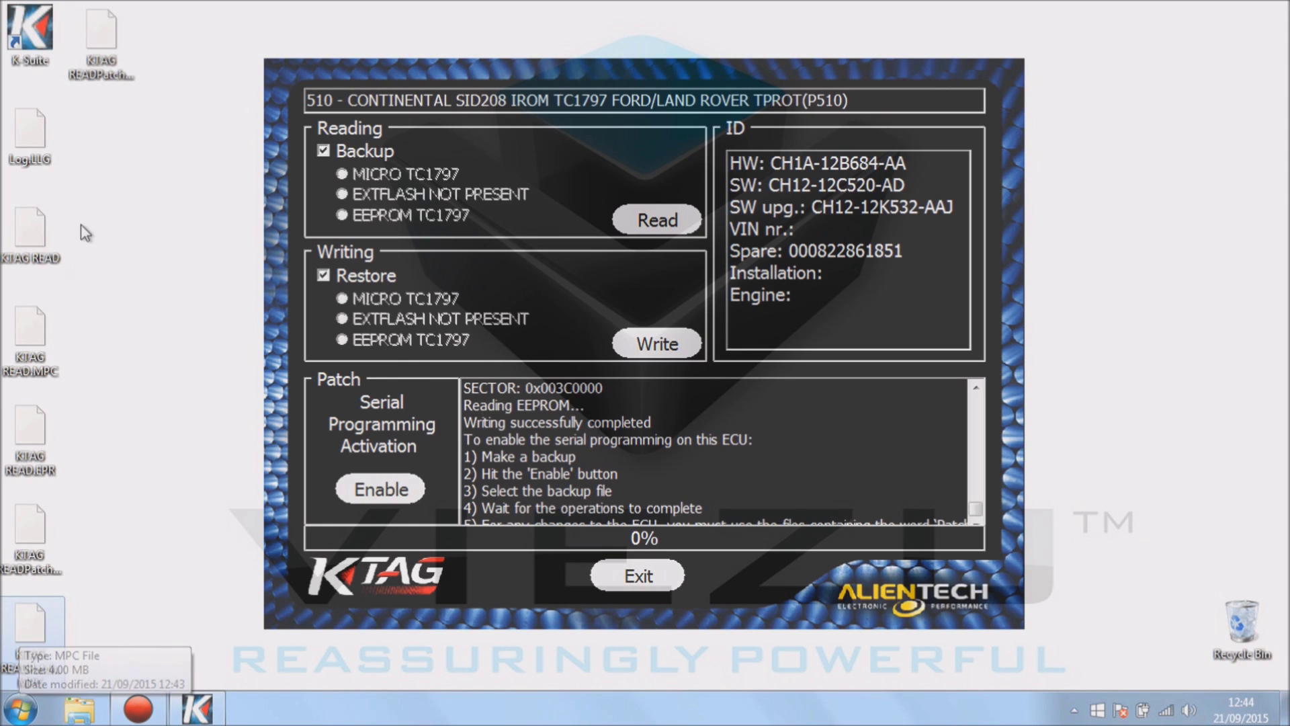
{"action": "left_click", "coordinate": [30, 531], "text": "ctrl"}
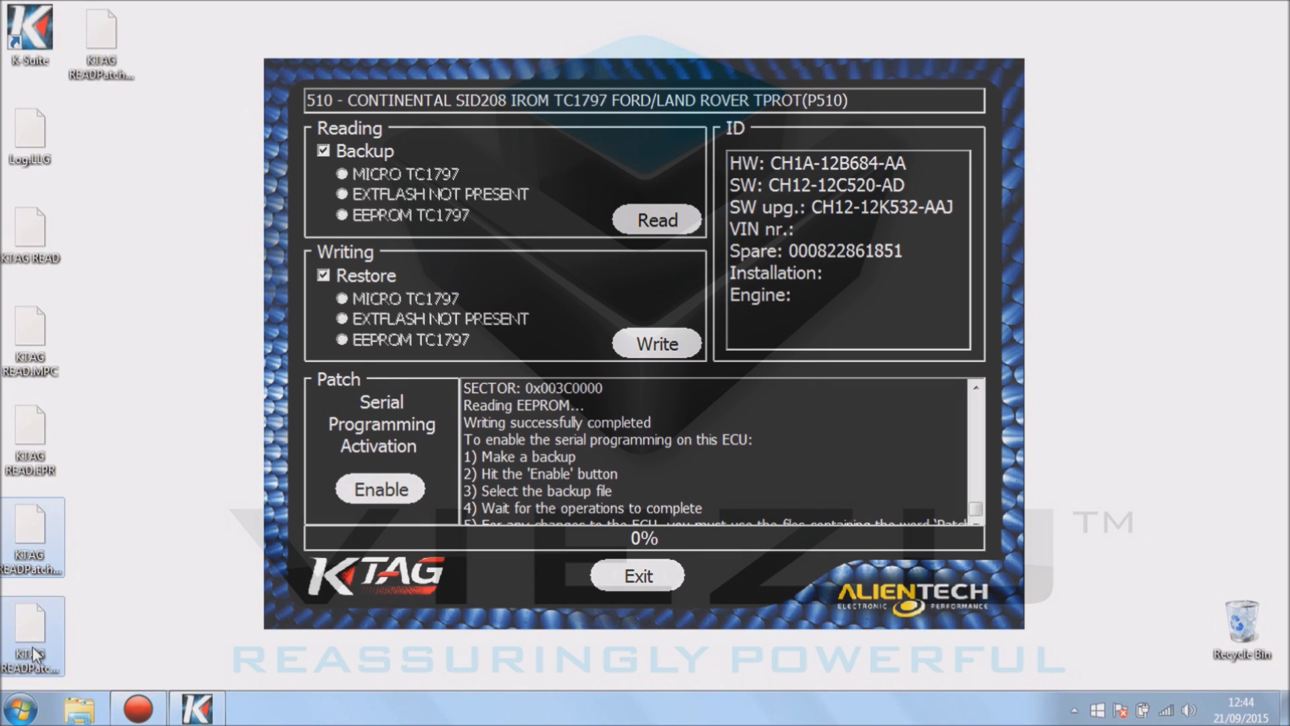
{"action": "left_click", "coordinate": [107, 595]}
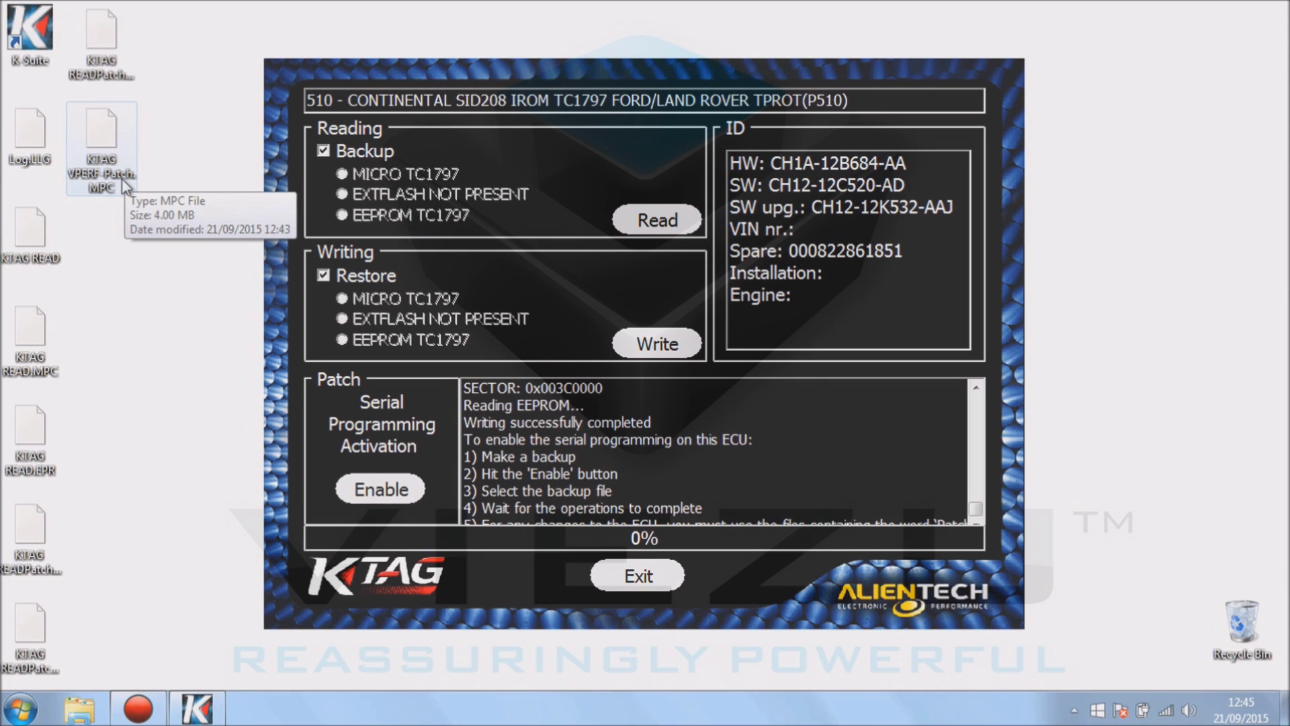
- With Restore off, write KTAG VPERF-Patch.MPC to the MICRO TC1797 memory
{"action": "left_click", "coordinate": [323, 276]}
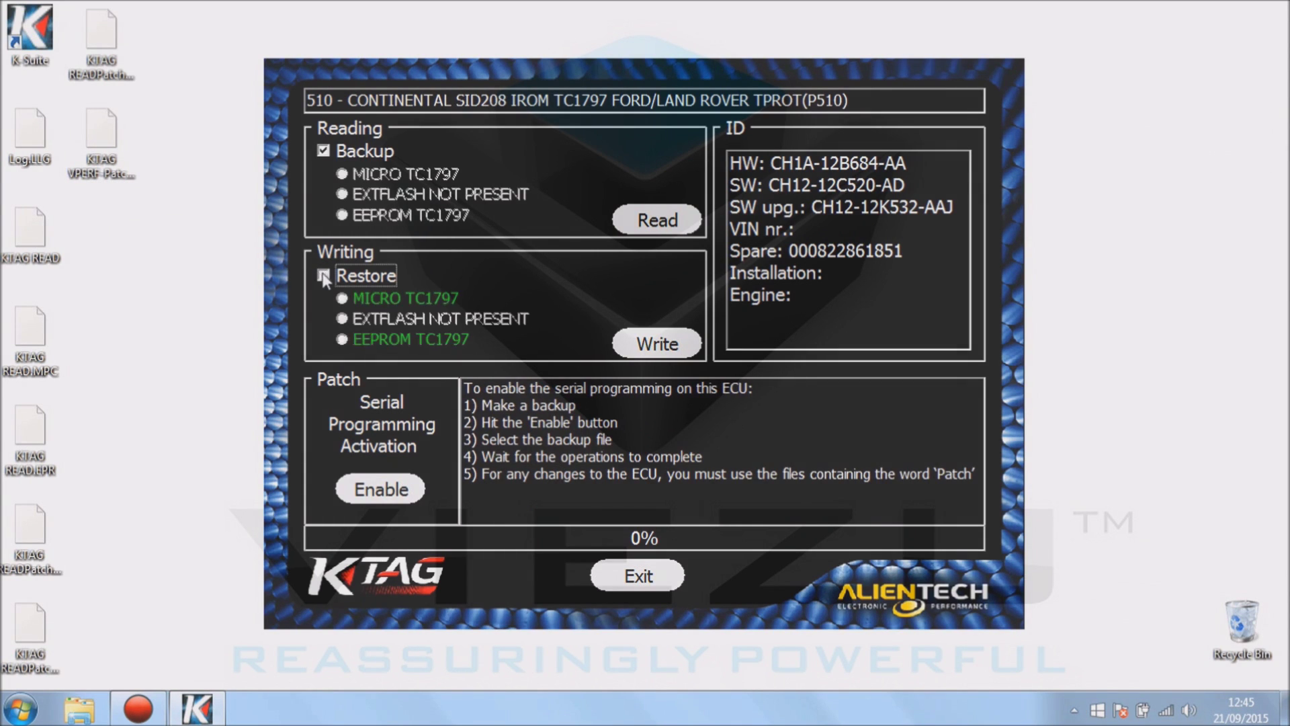
{"action": "left_click", "coordinate": [342, 298]}
{"action": "left_click", "coordinate": [647, 349]}
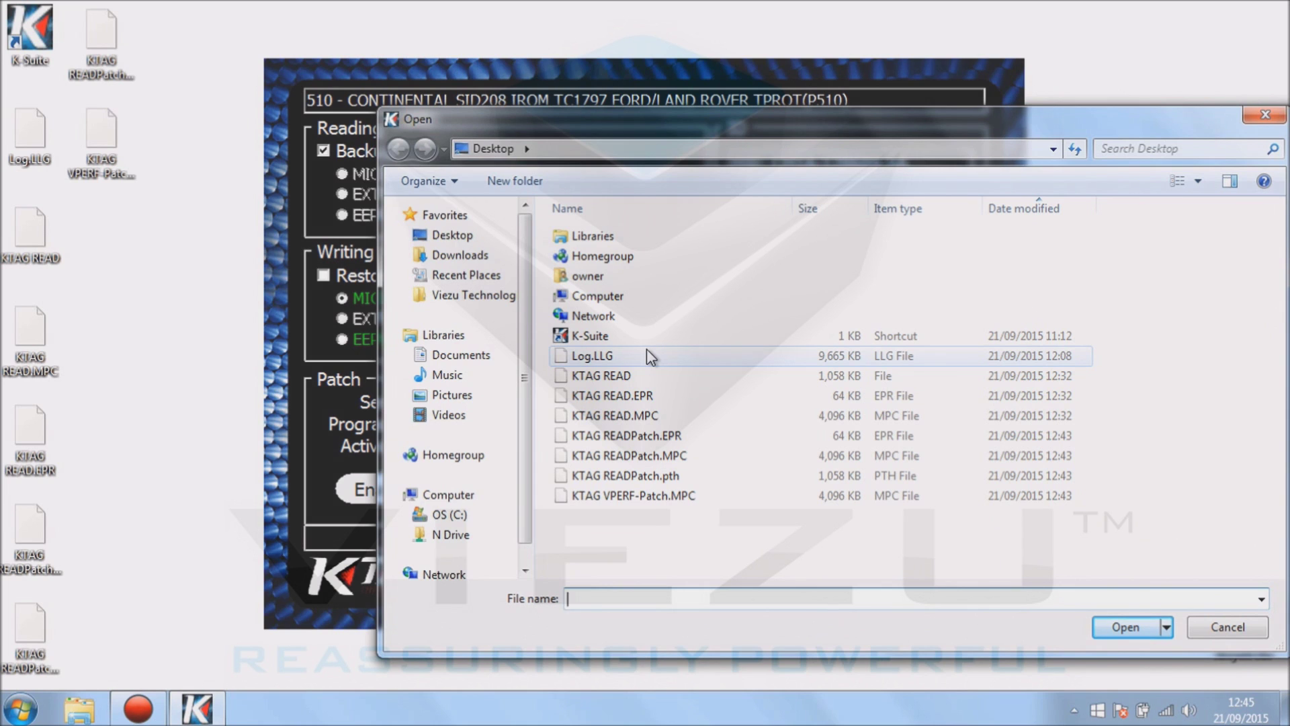
{"action": "left_click", "coordinate": [687, 487]}
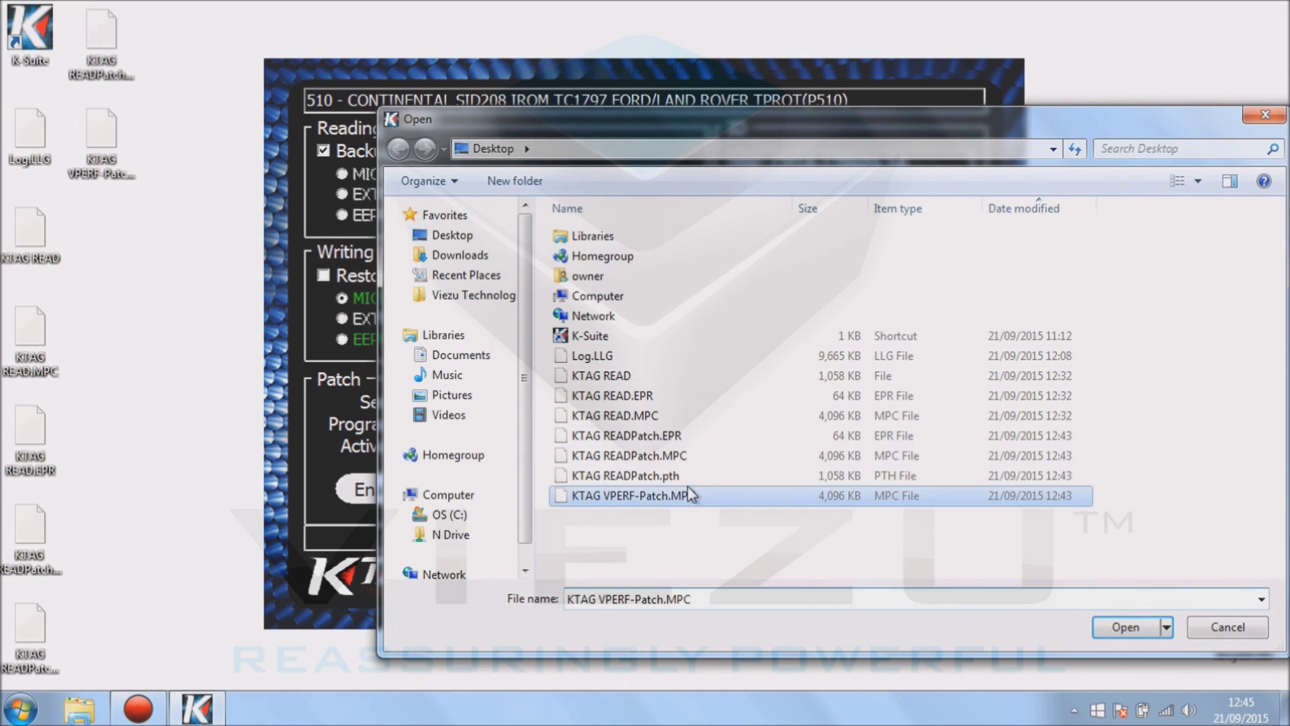
{"action": "left_click", "coordinate": [1125, 628]}
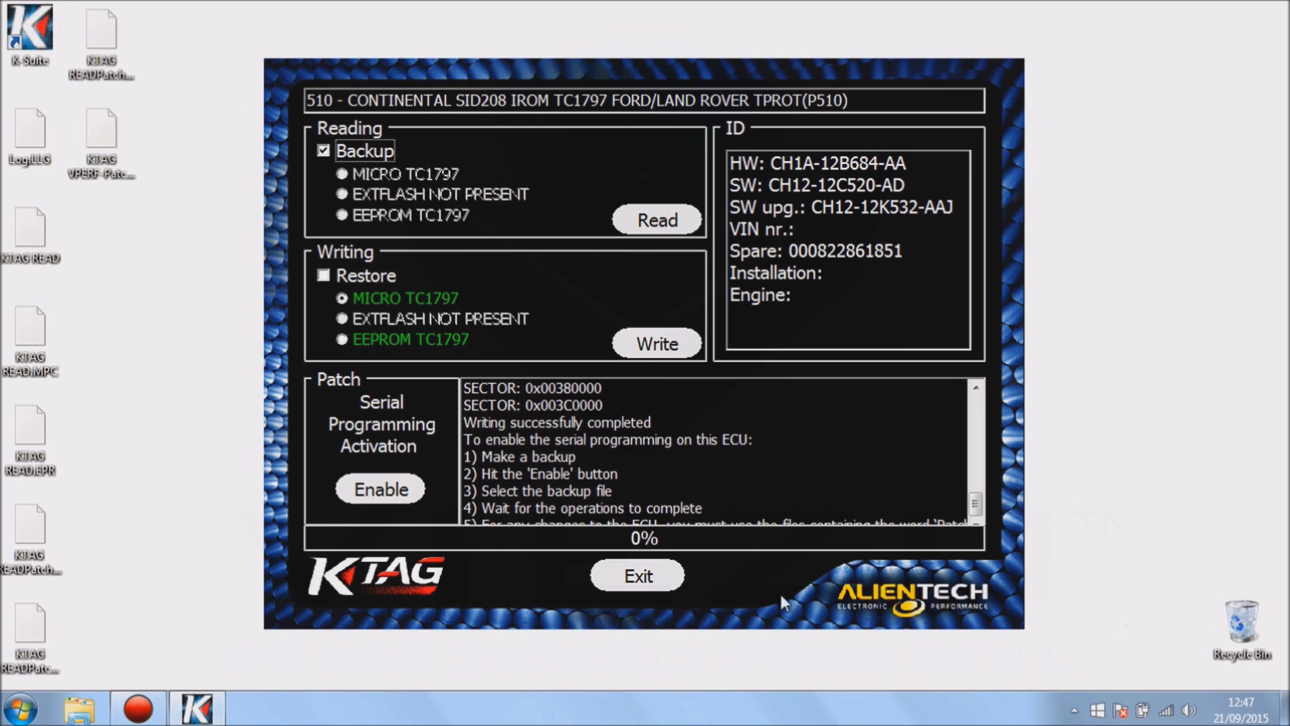
- Exit the SID208 protocol and cancel car selection to reach the K-TAG main screen
{"action": "left_click", "coordinate": [636, 589]}
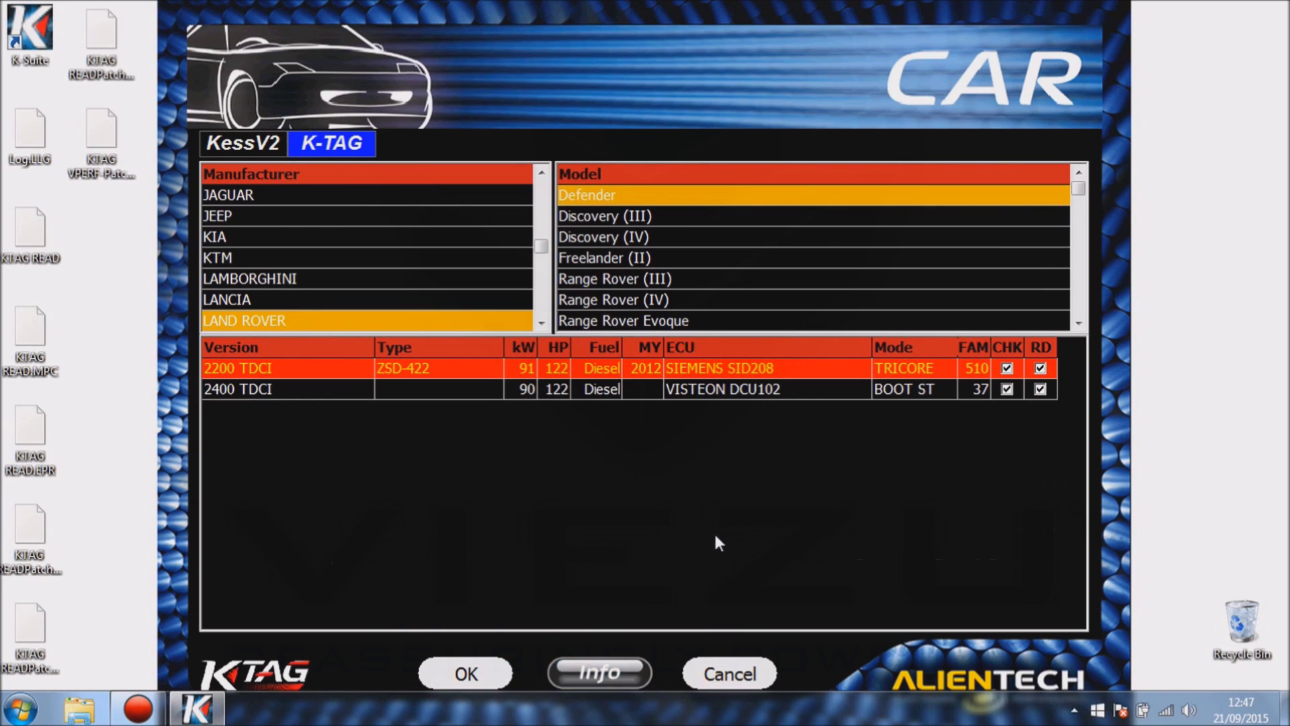
{"action": "left_click", "coordinate": [716, 663]}
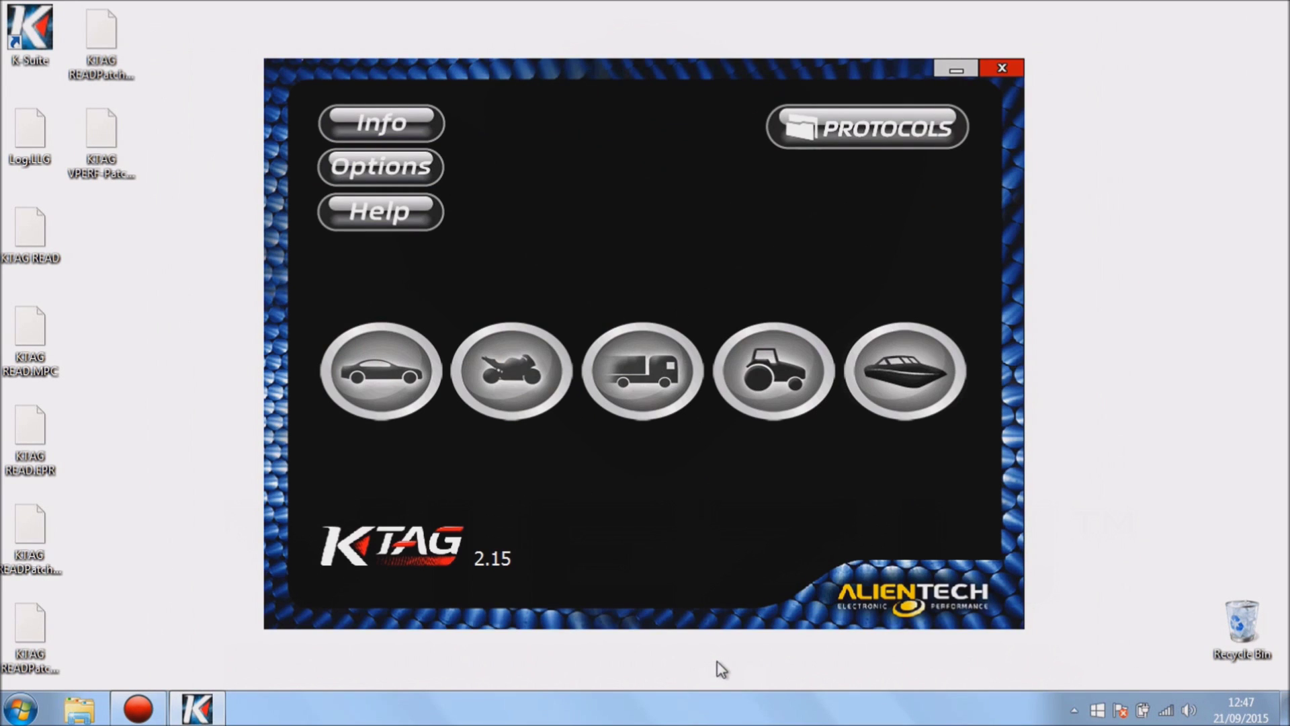